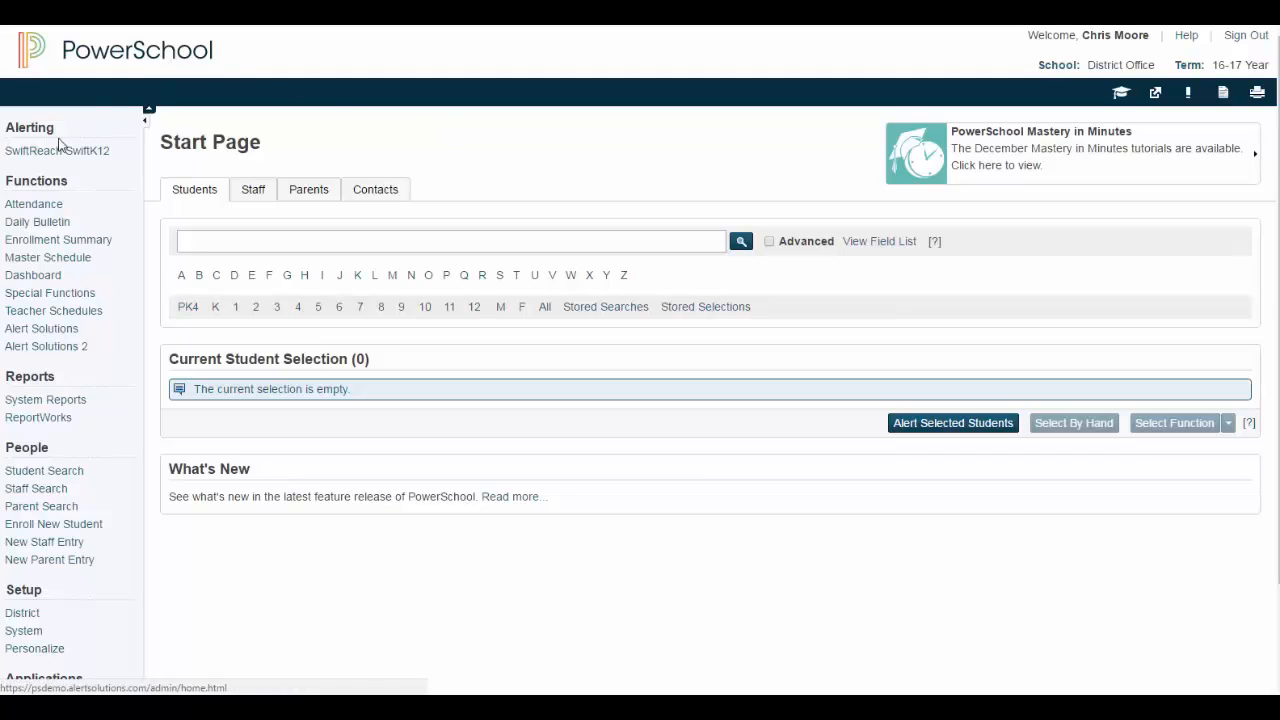
Open Alert Solutions' Scheduled Alerts page and start a new Period Attendance task
left_click(47, 355)
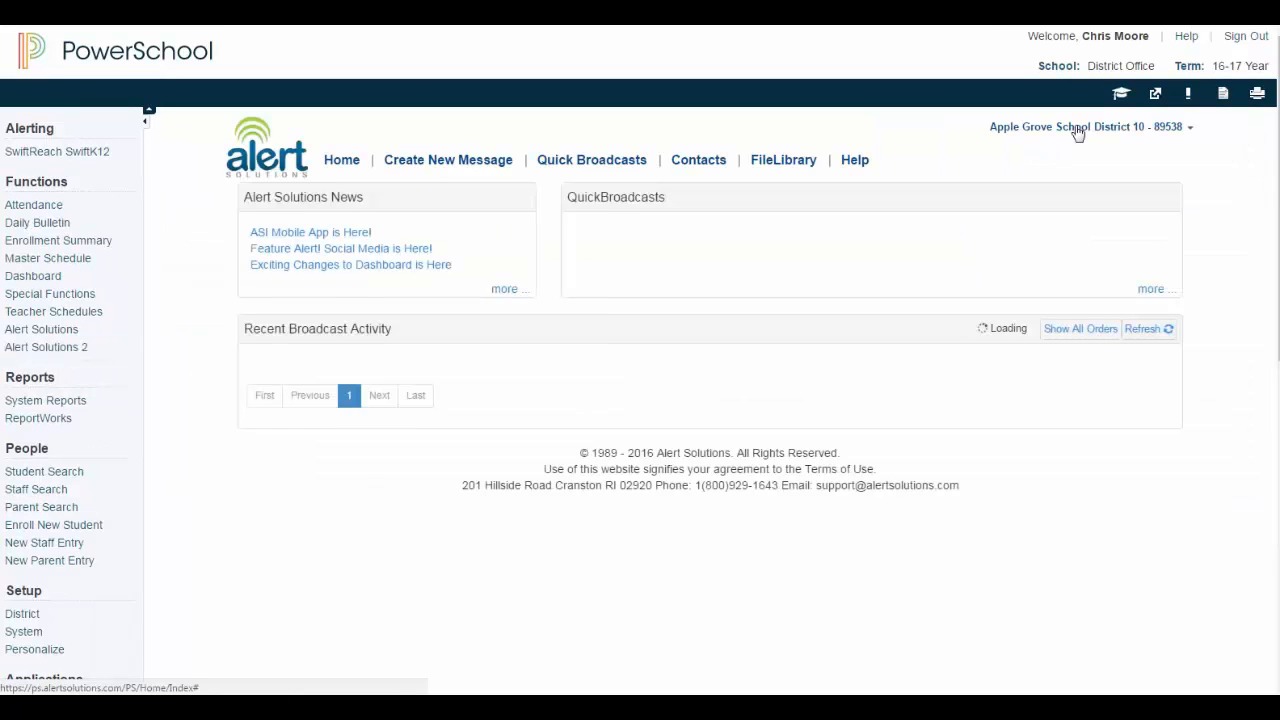
left_click(1074, 127)
left_click(1084, 155)
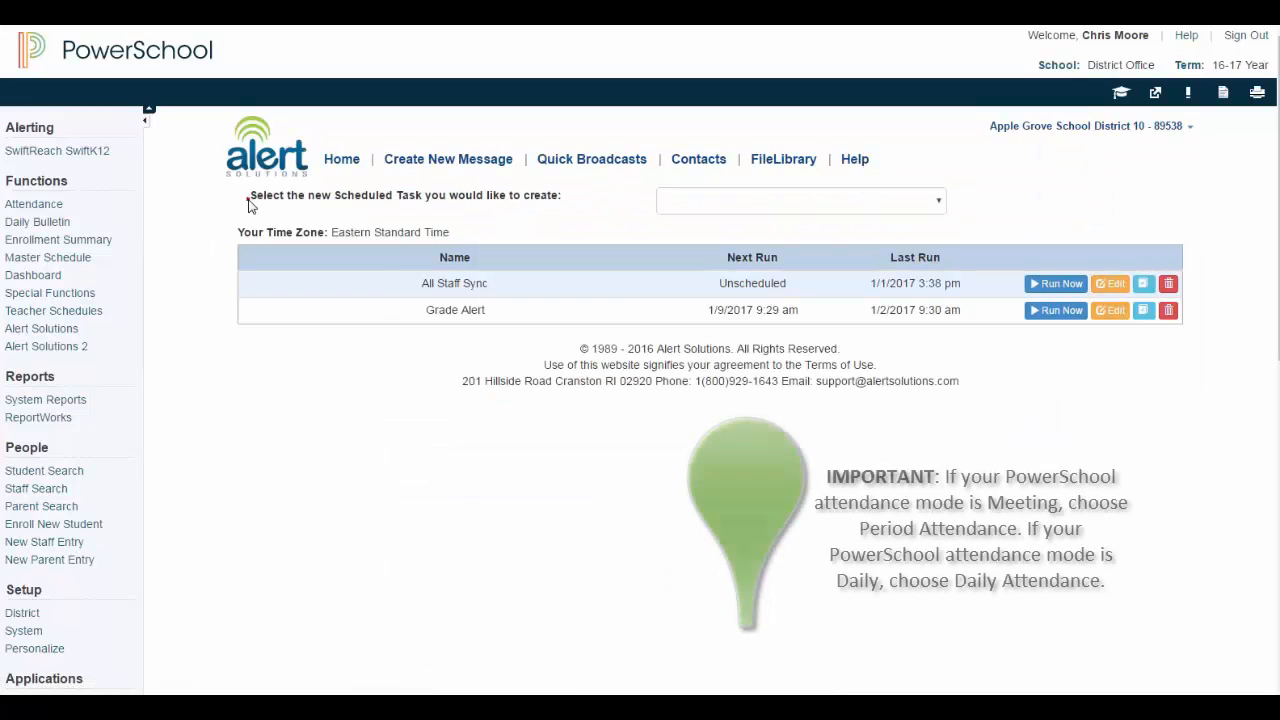
left_click_drag(249, 196, 567, 205)
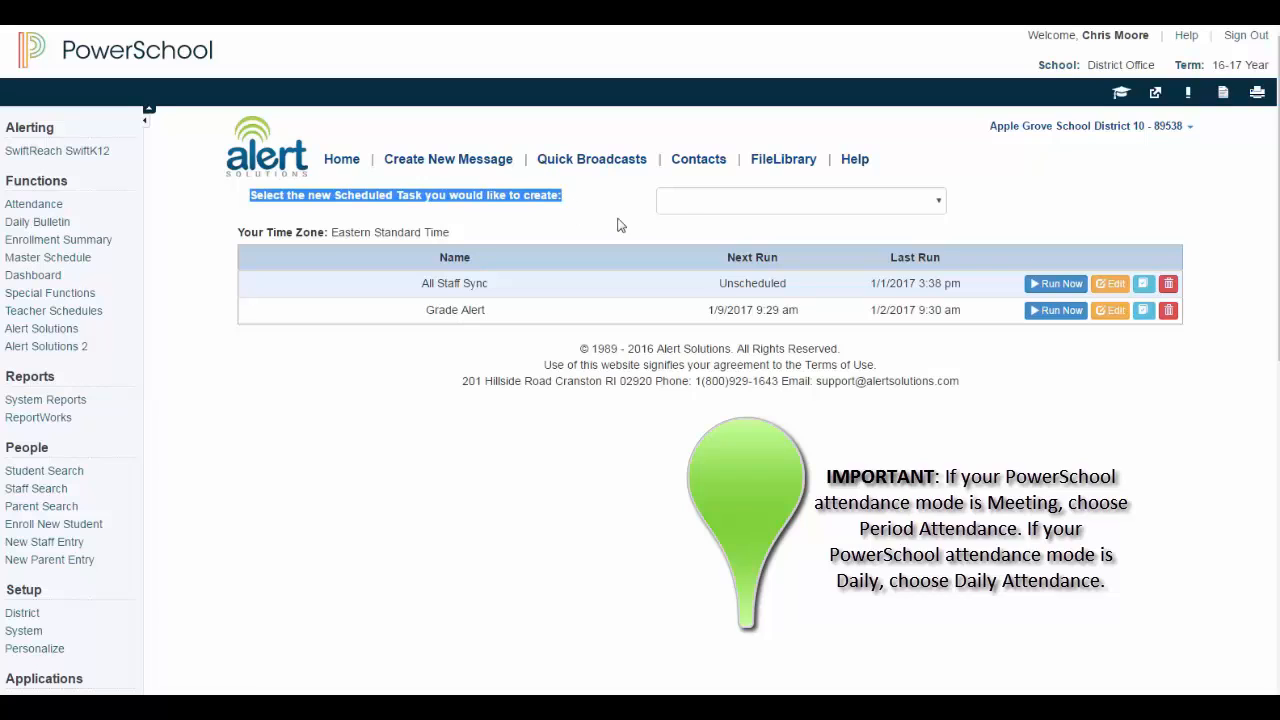
left_click(678, 203)
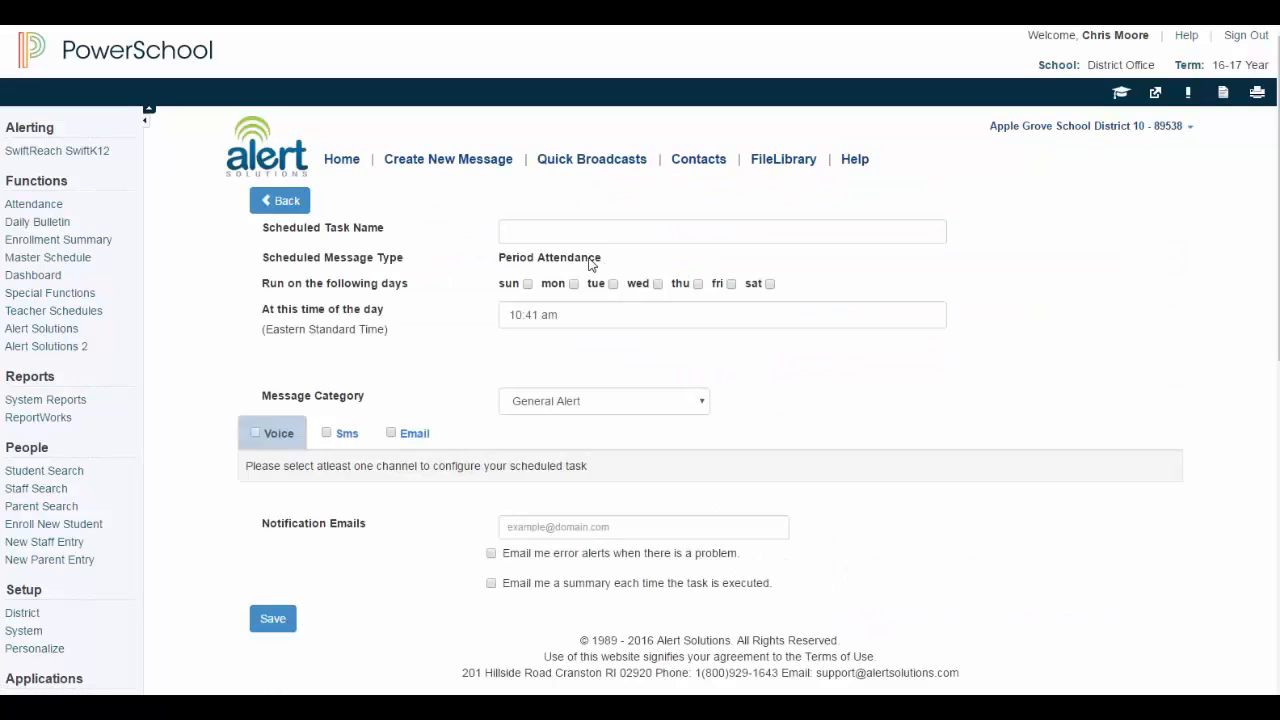
Name the task 'Period Attendance Alert' and tick Monday through Friday
left_click(512, 226)
type("P")
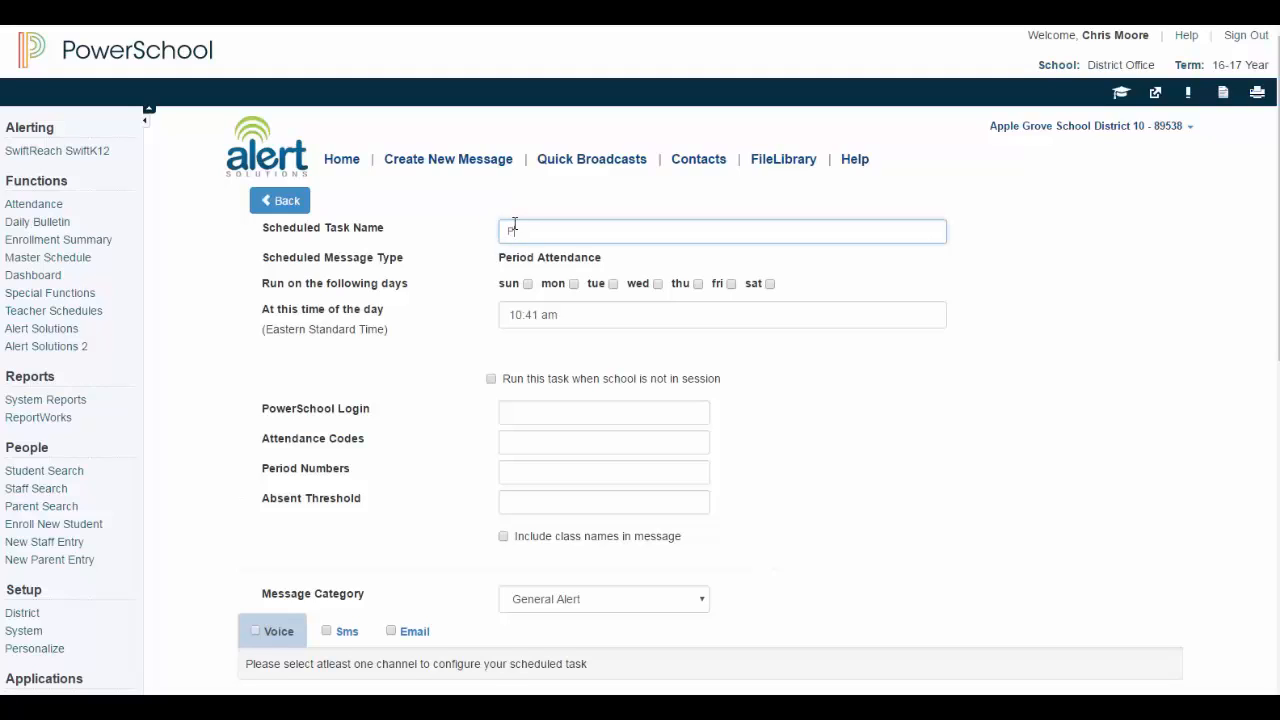
type("eriod Attendance Alert")
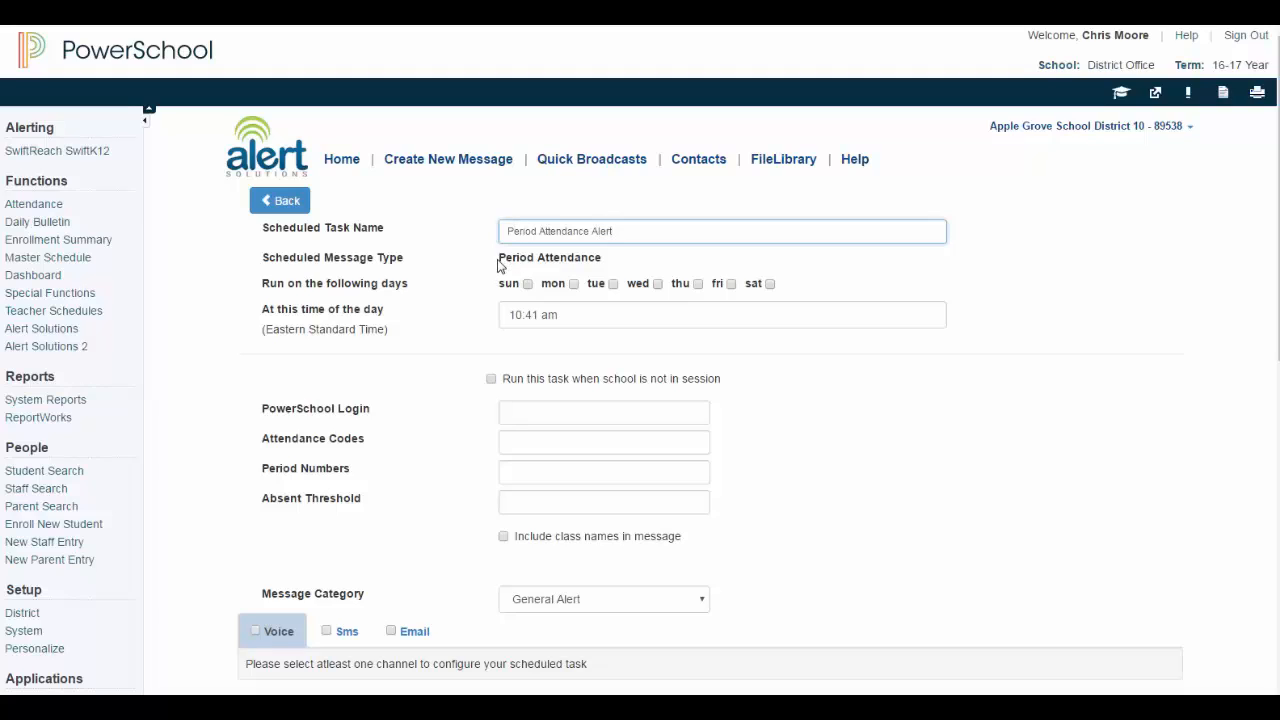
left_click_drag(499, 259, 605, 272)
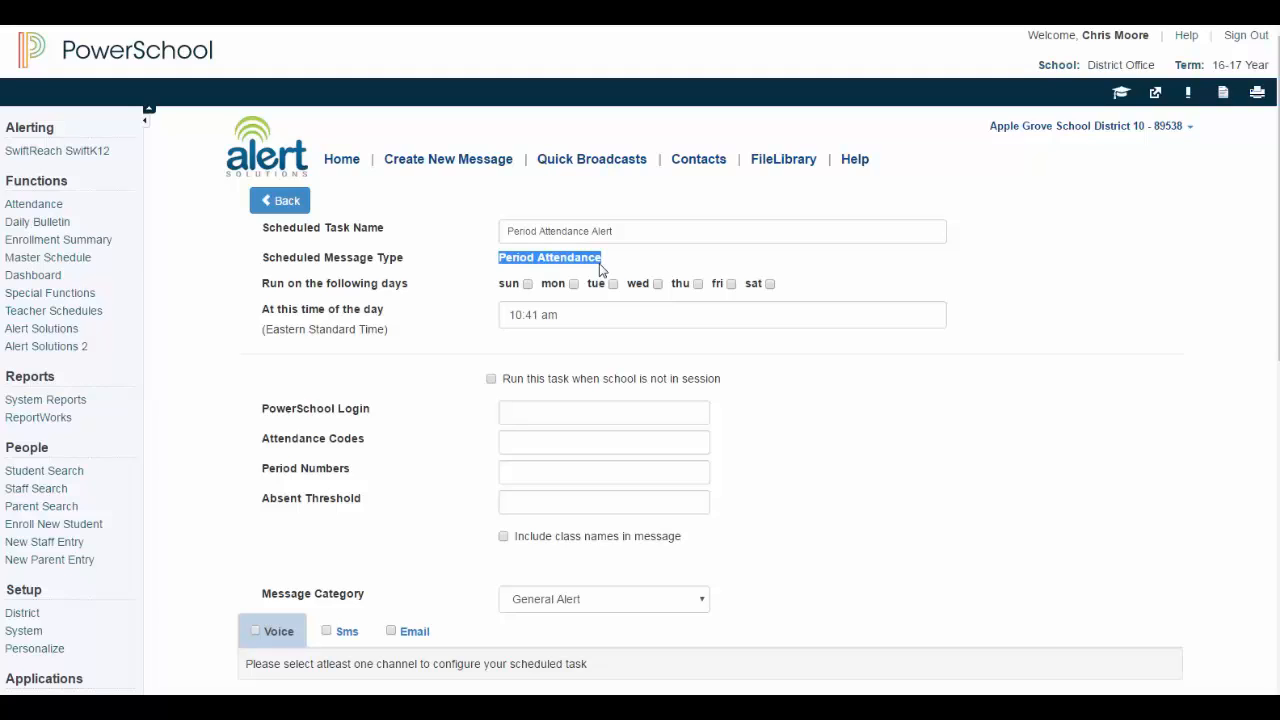
left_click(577, 289)
left_click(613, 287)
left_click(657, 287)
left_click(697, 286)
left_click(732, 287)
Set the task's run time to 06:00 pm
left_click_drag(512, 317, 561, 317)
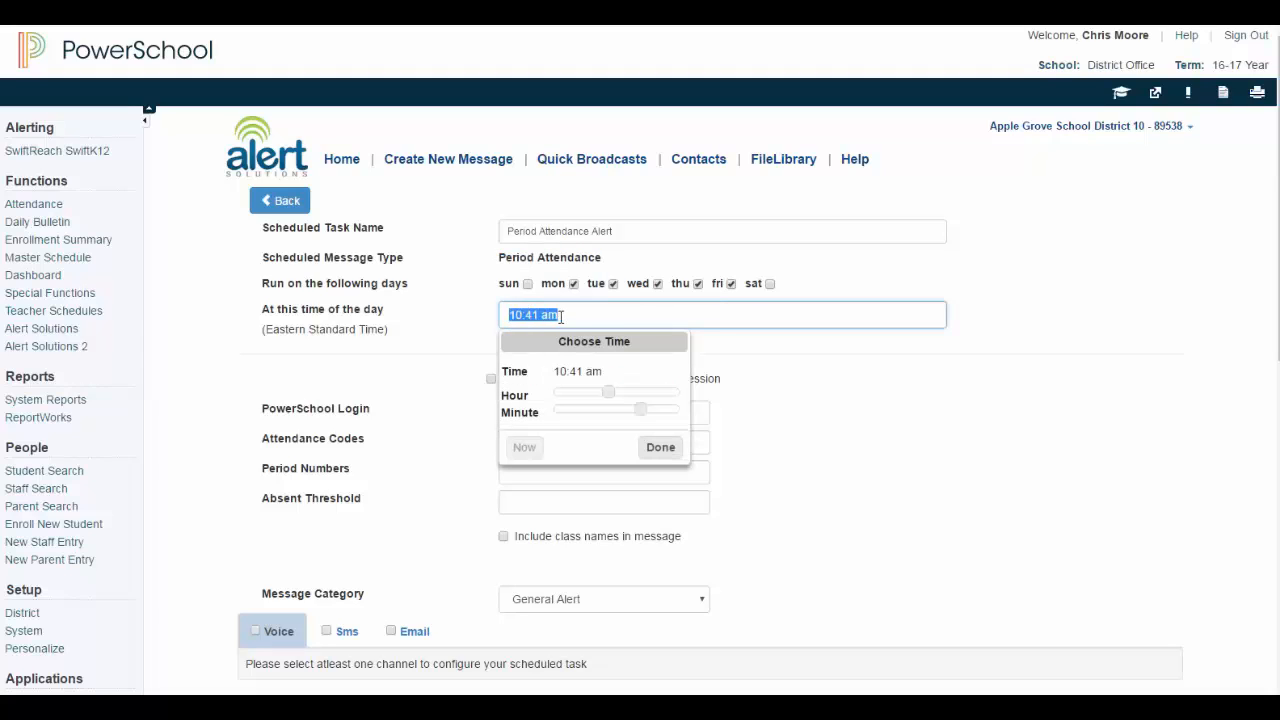
type("06:00 p")
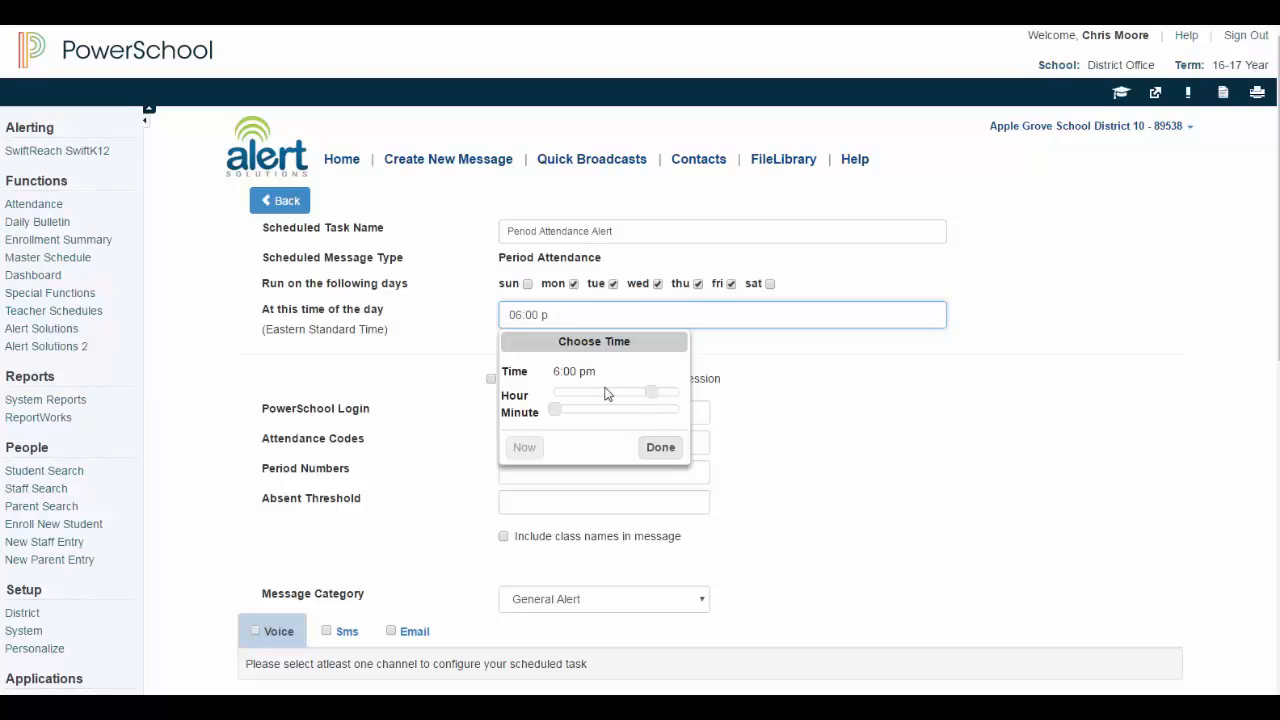
left_click(649, 447)
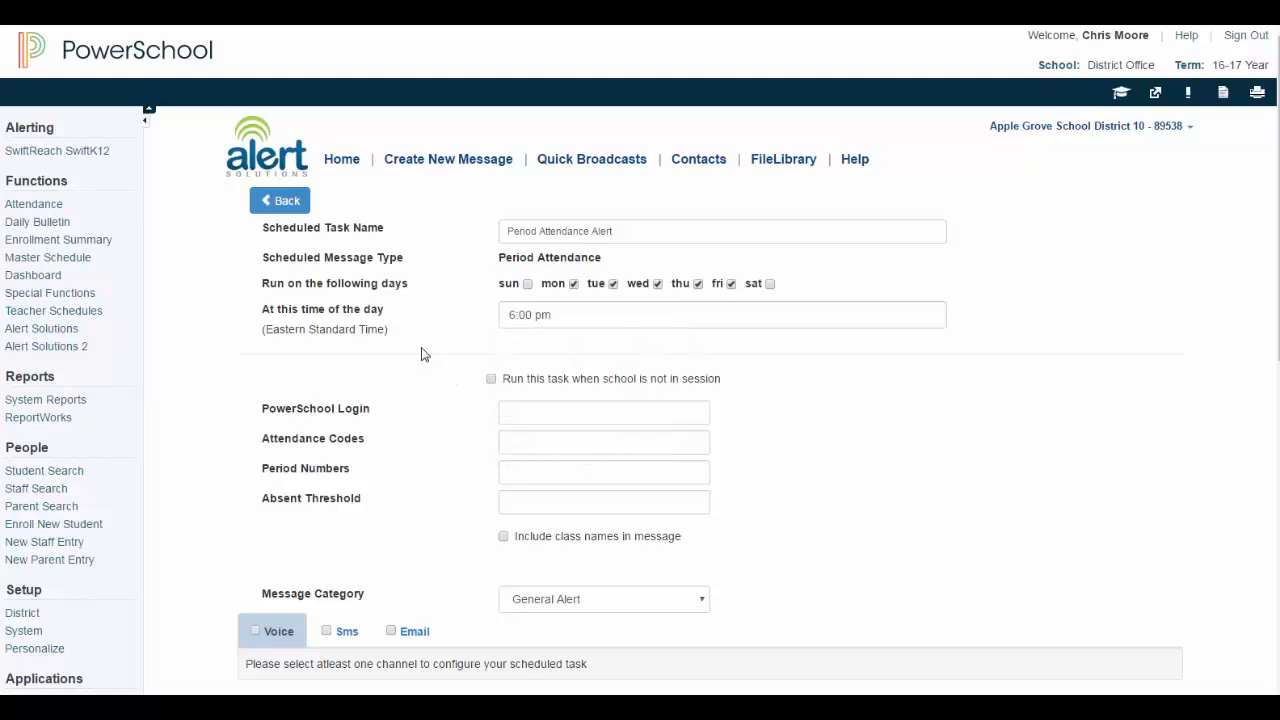
Enter the PowerSchool login, attendance code A and periods 1,2,3,4,5,6,7
left_click(508, 411)
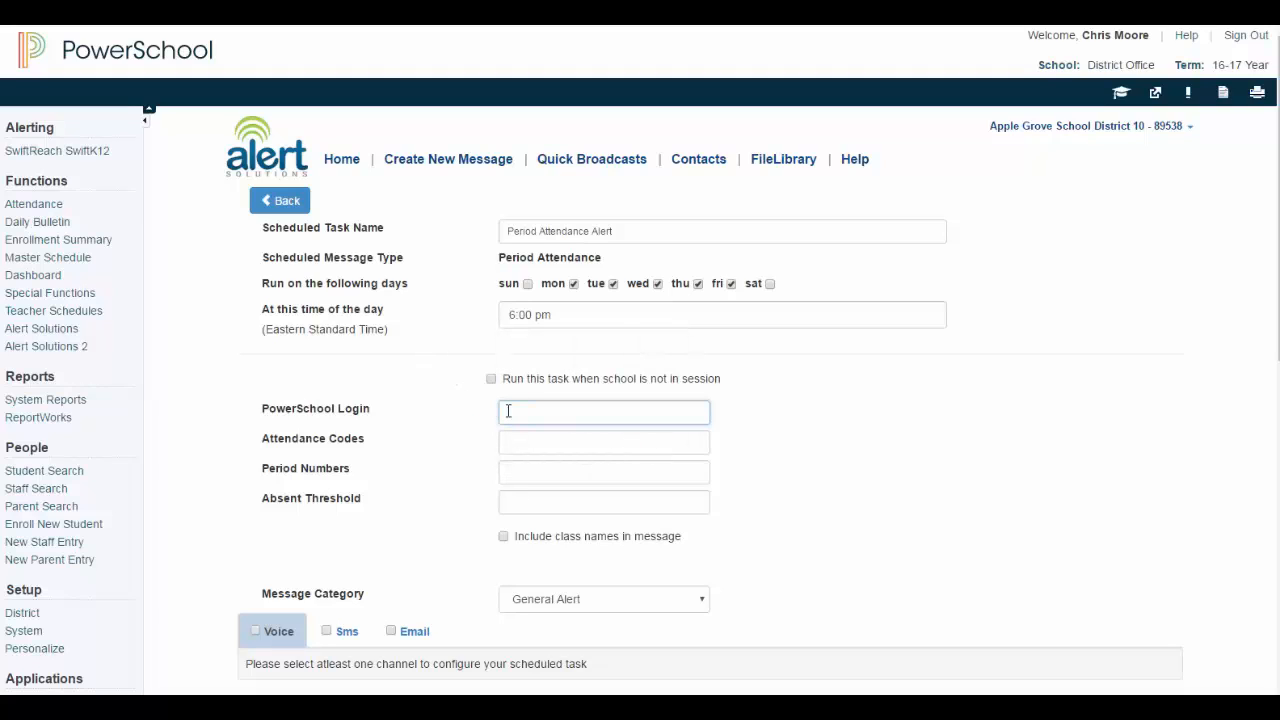
type("••••••••")
left_click(530, 442)
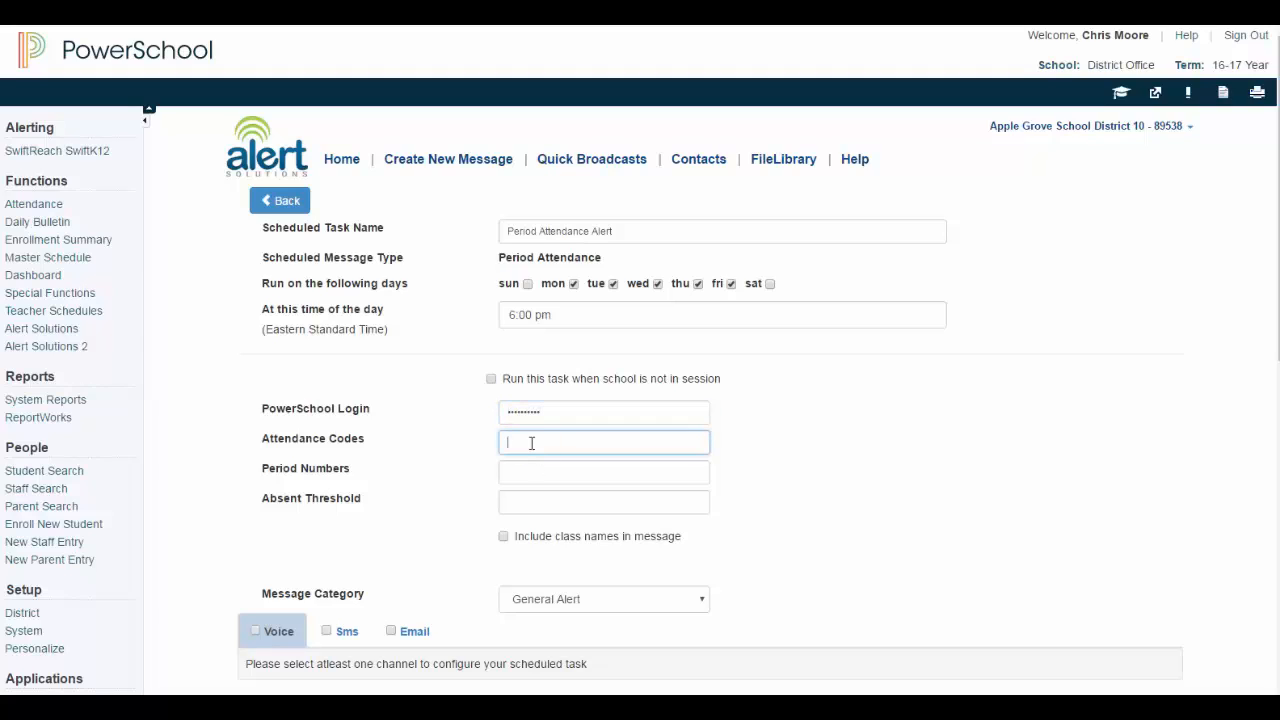
type("A")
left_click(518, 477)
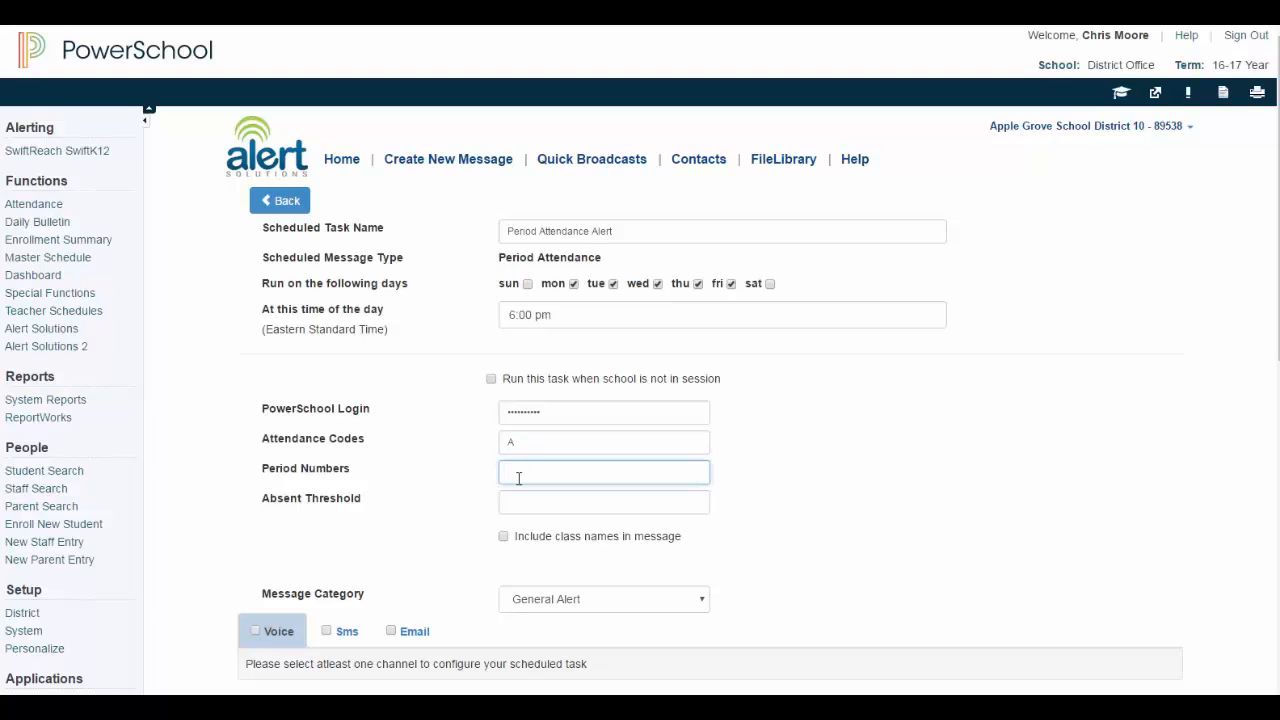
type("1,2,3,4,5,6,7")
left_click(517, 505)
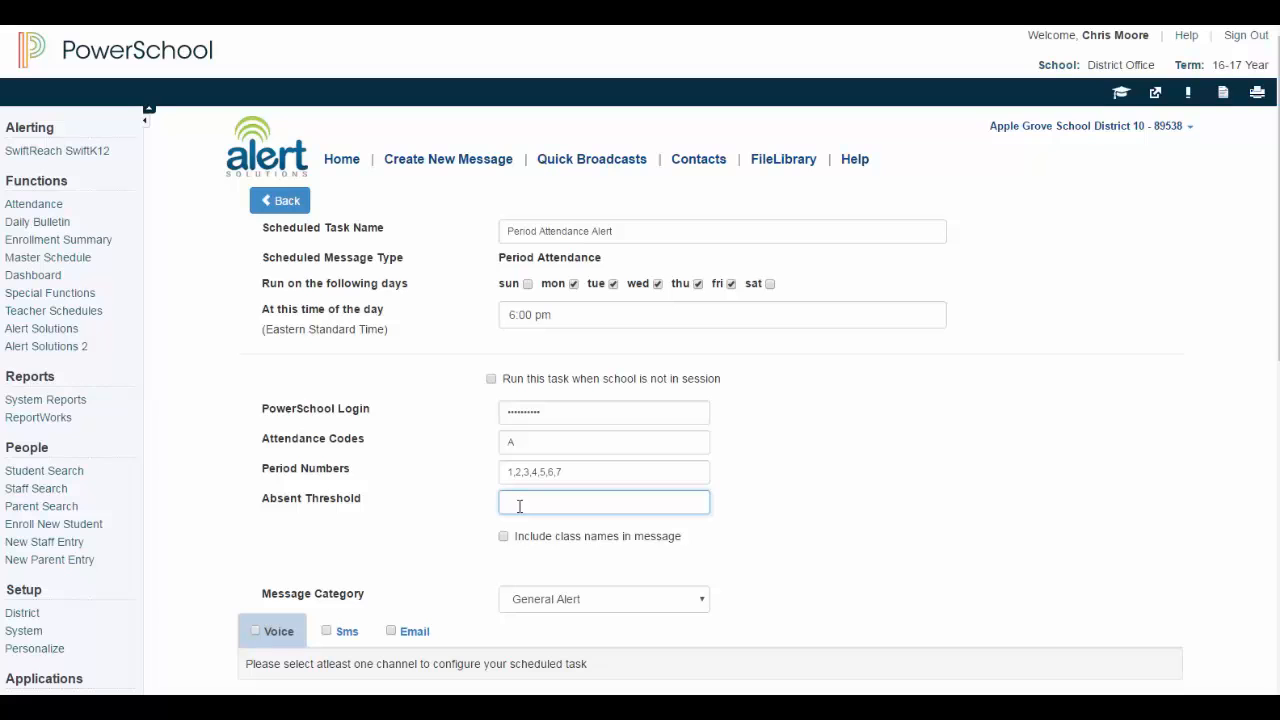
Set absent threshold 3, include class names, and choose the Attendance Alert message category
type("3")
scroll(519, 505, "down", 3)
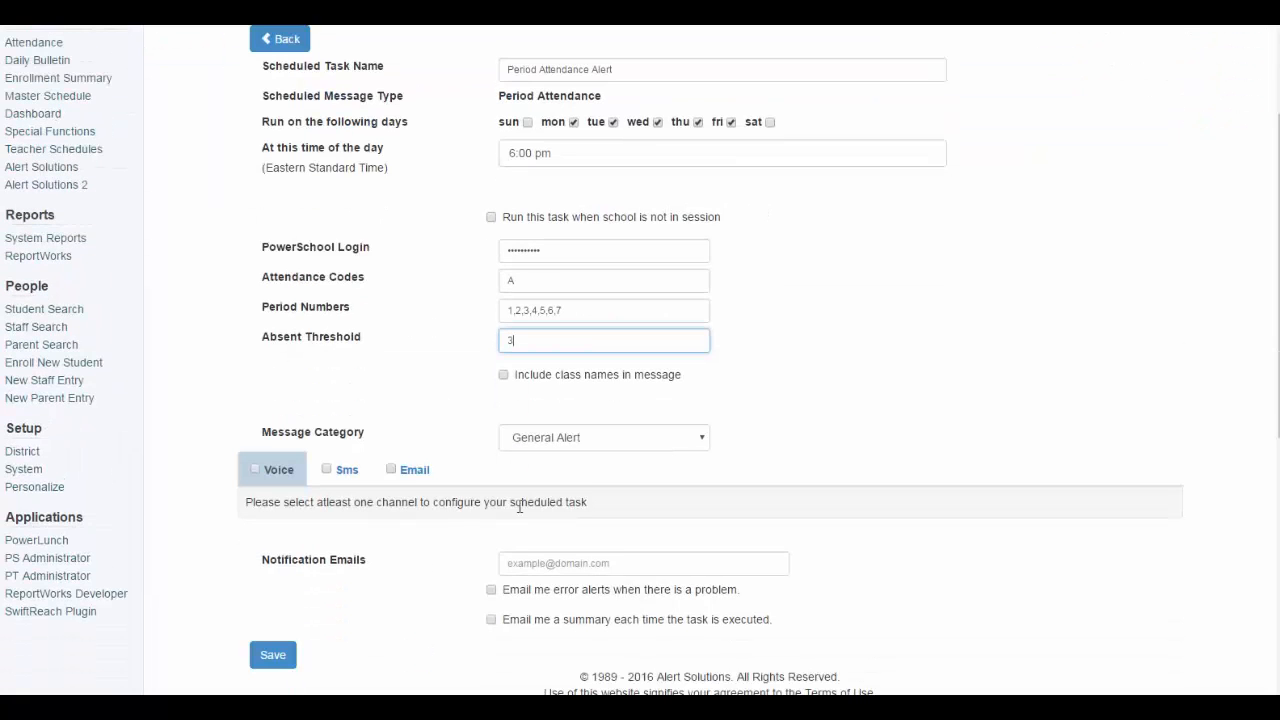
scroll(519, 505, "down", 1)
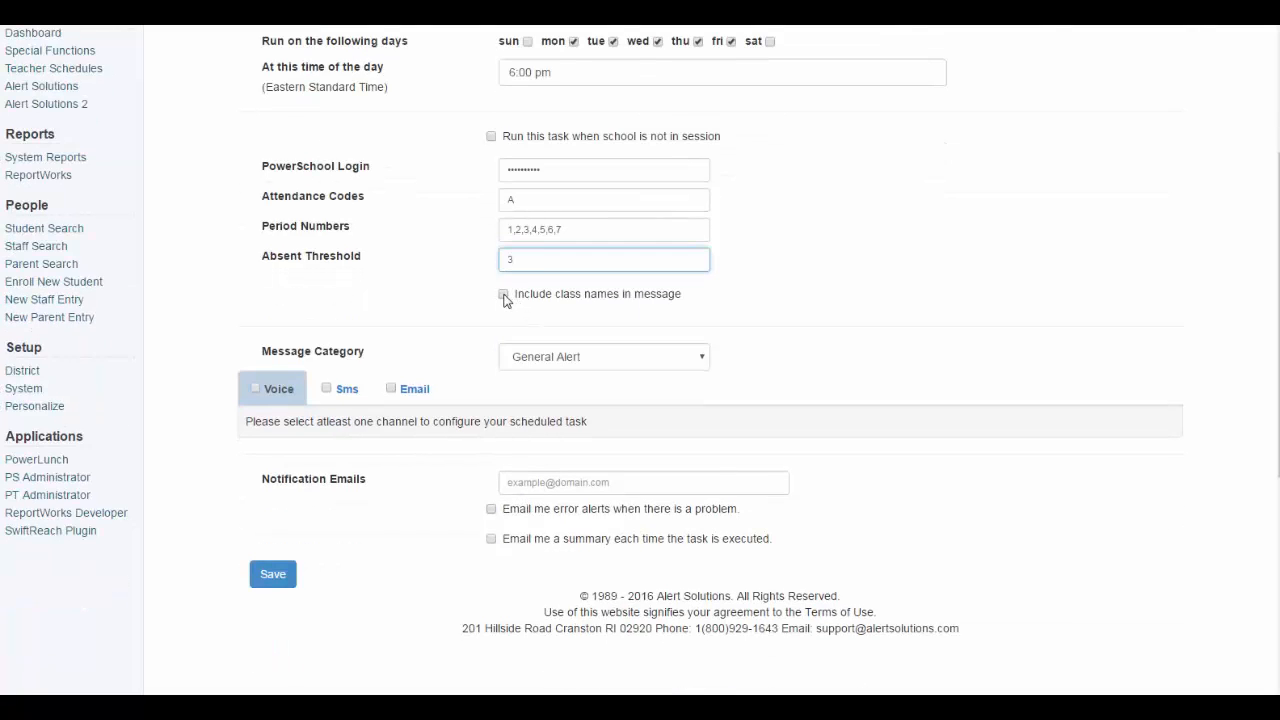
left_click_drag(517, 292, 711, 314)
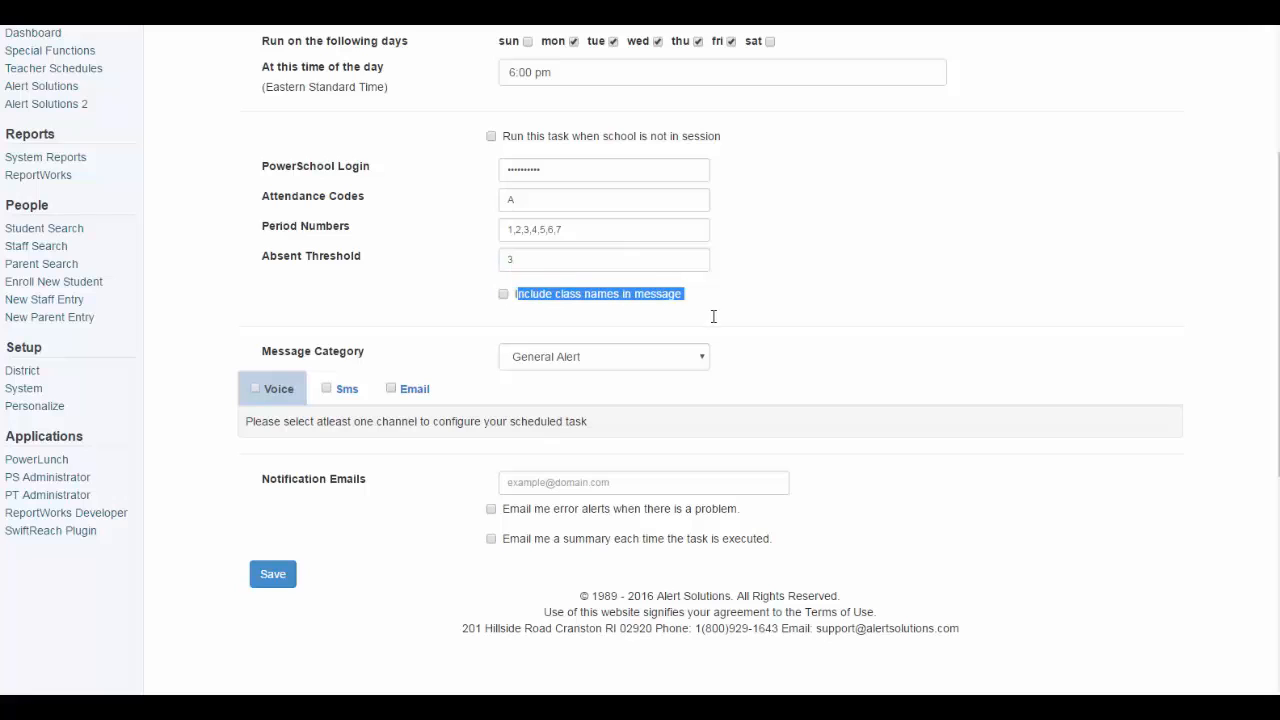
left_click(503, 294)
left_click(480, 312)
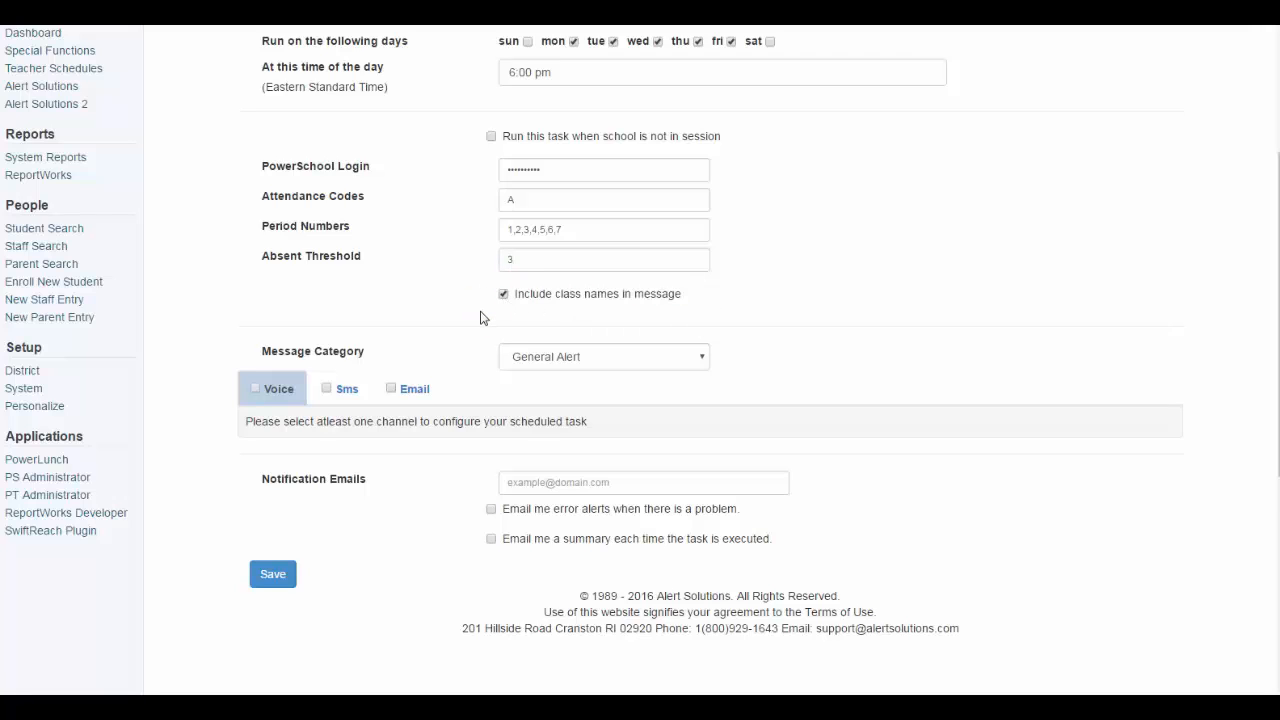
left_click(521, 355)
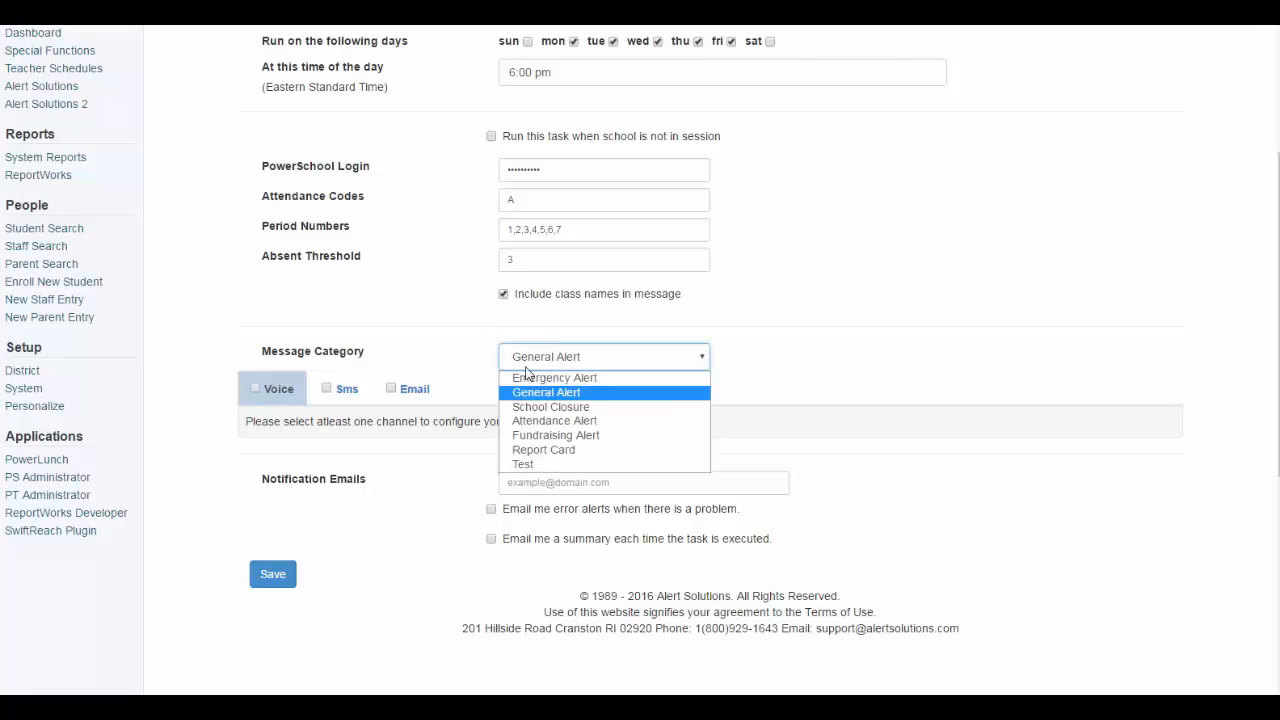
left_click(530, 428)
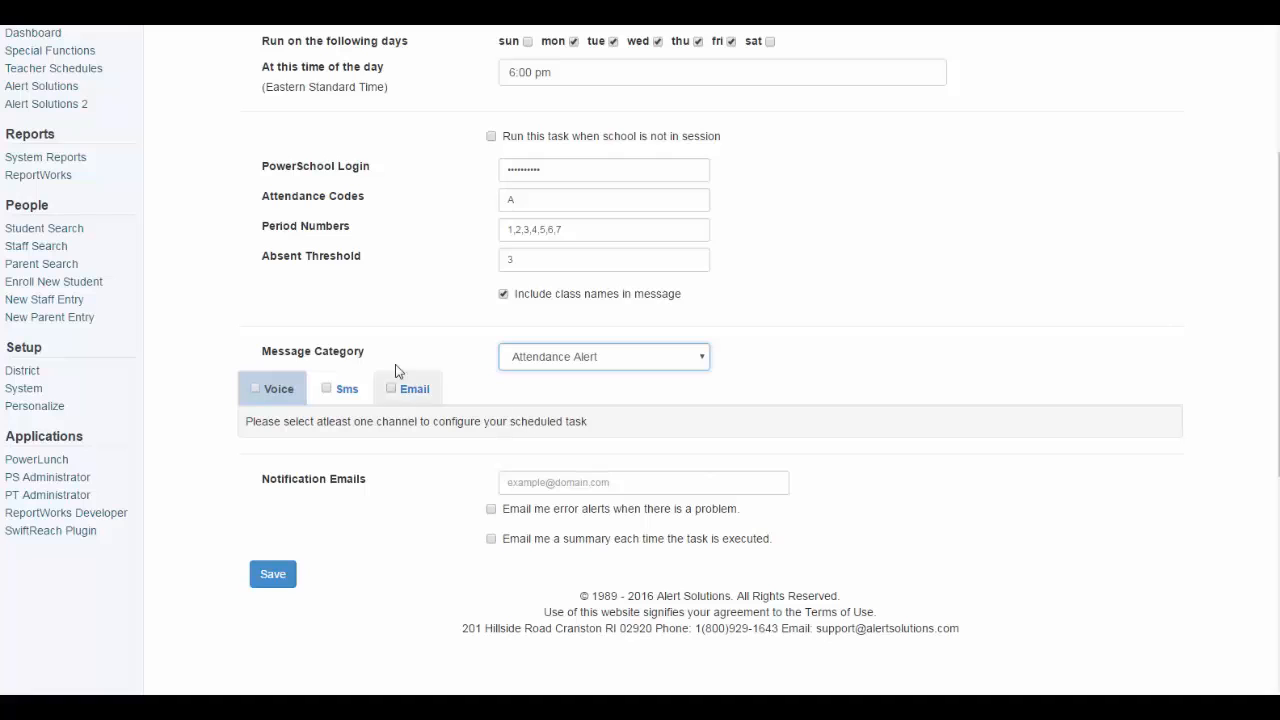
Tick the Voice, Sms and Email delivery checkboxes for the task
left_click(256, 389)
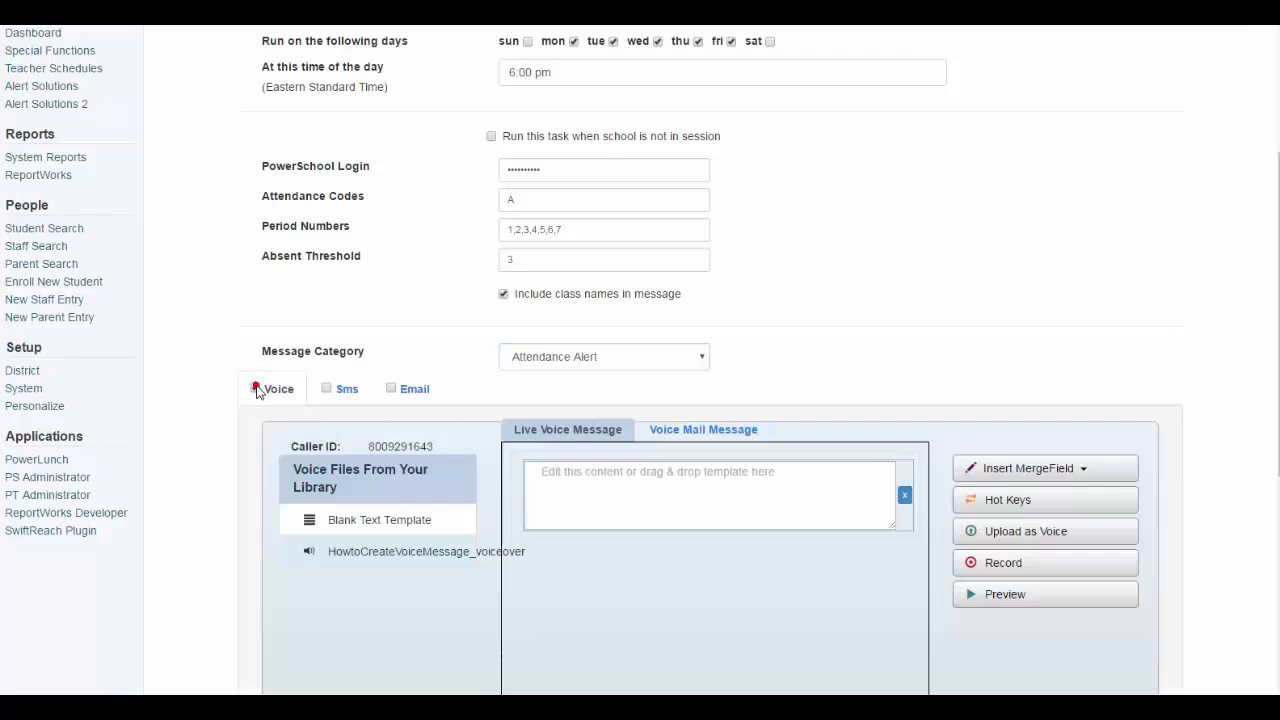
left_click(326, 389)
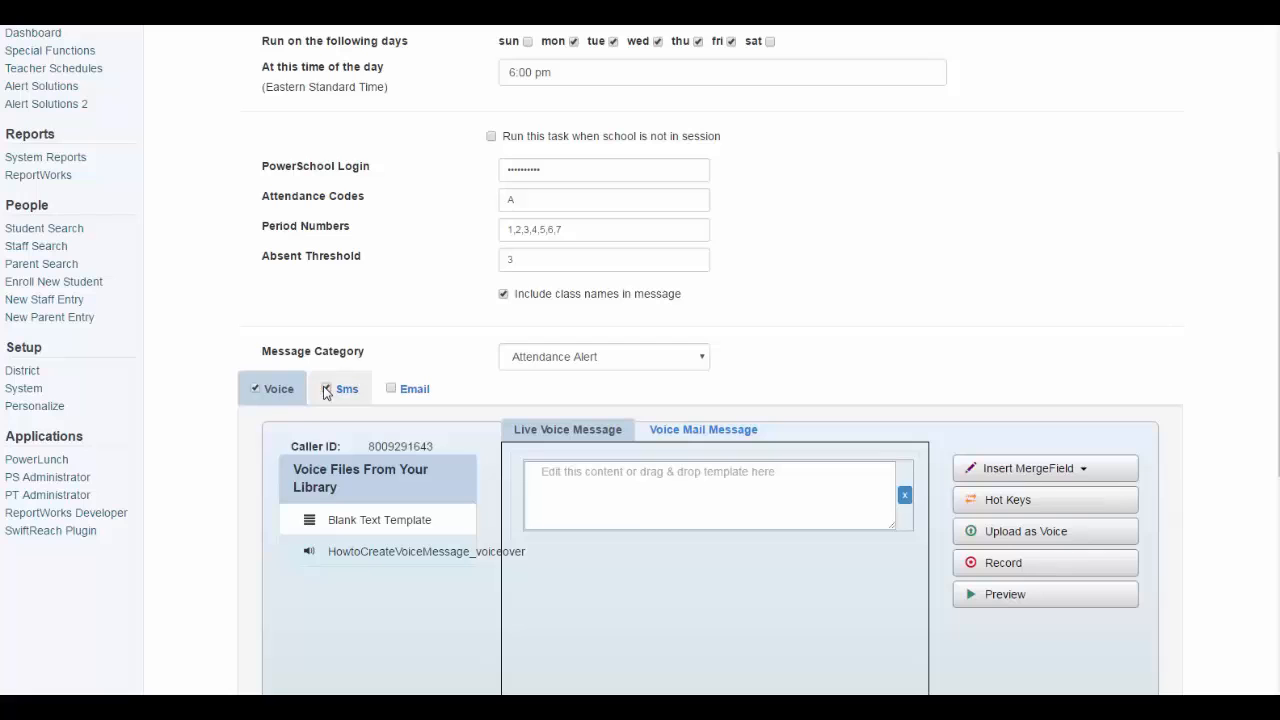
left_click(391, 389)
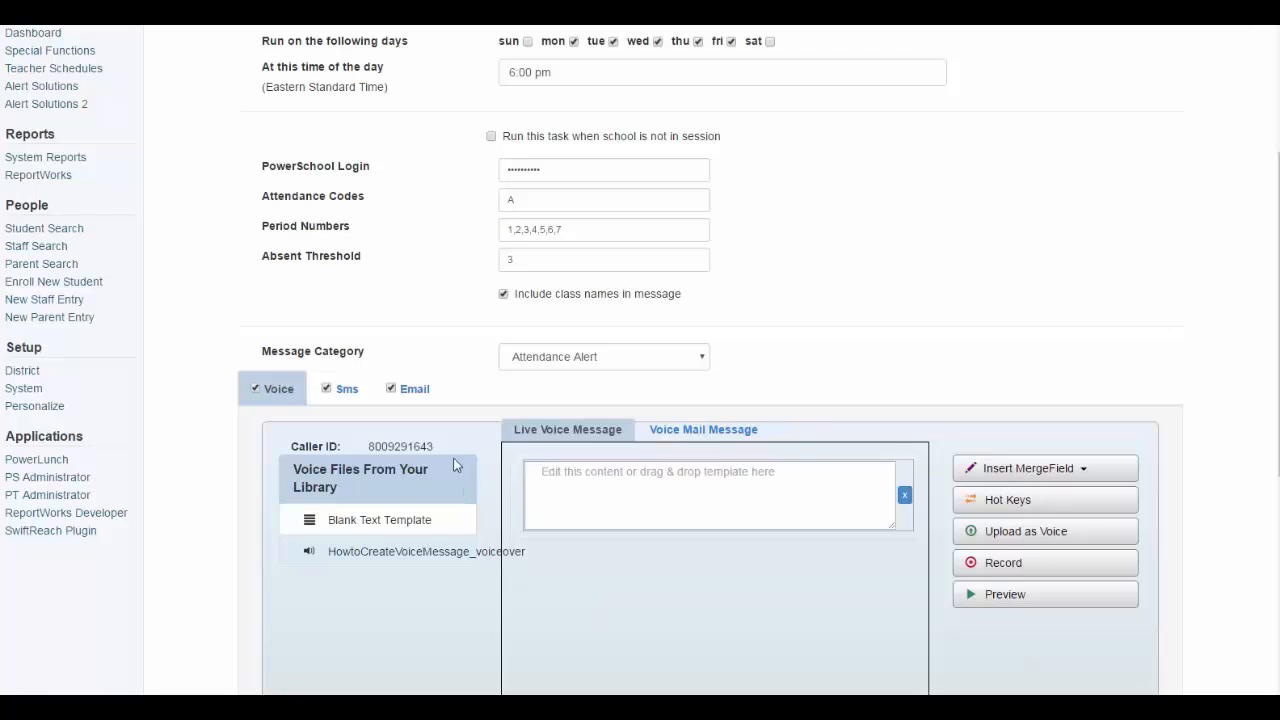
Paste 'Your child was absent from the following periods at school today:' into the SMS, then add %%Classes%%
left_click(344, 394)
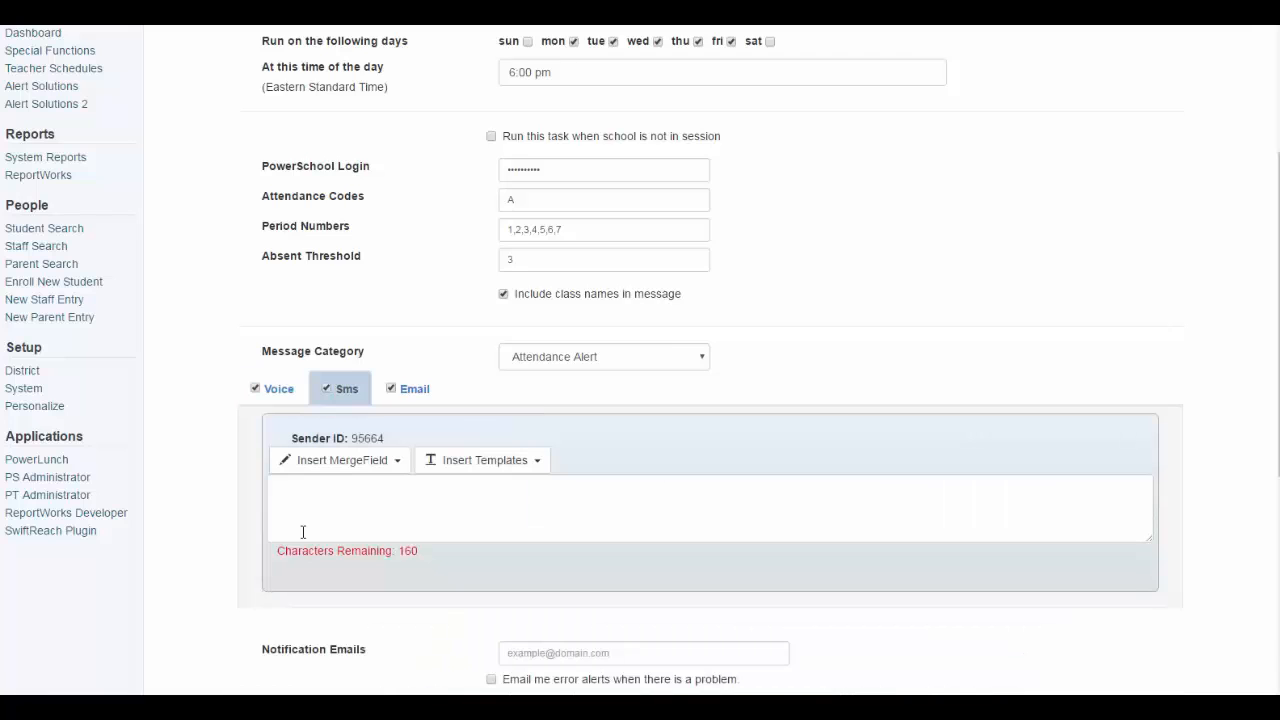
left_click(312, 503)
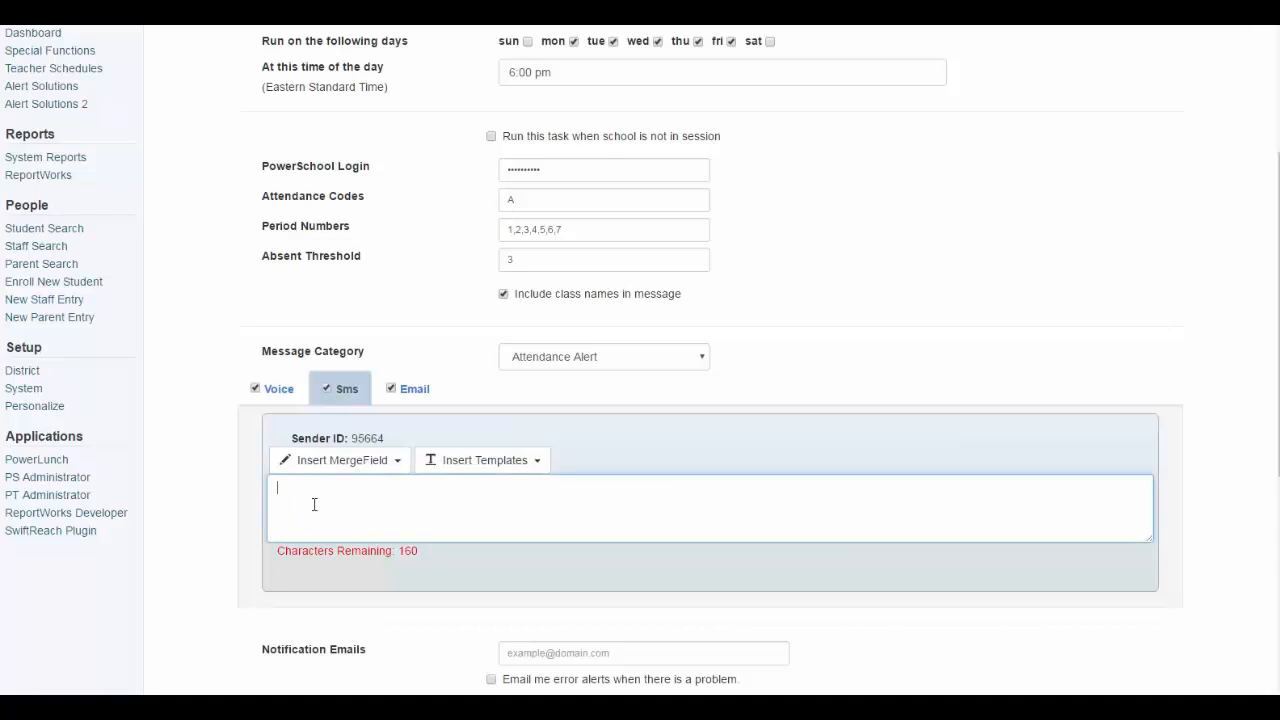
left_click(338, 400)
left_click(311, 508)
type("Your child was absent from the following periods at school today:")
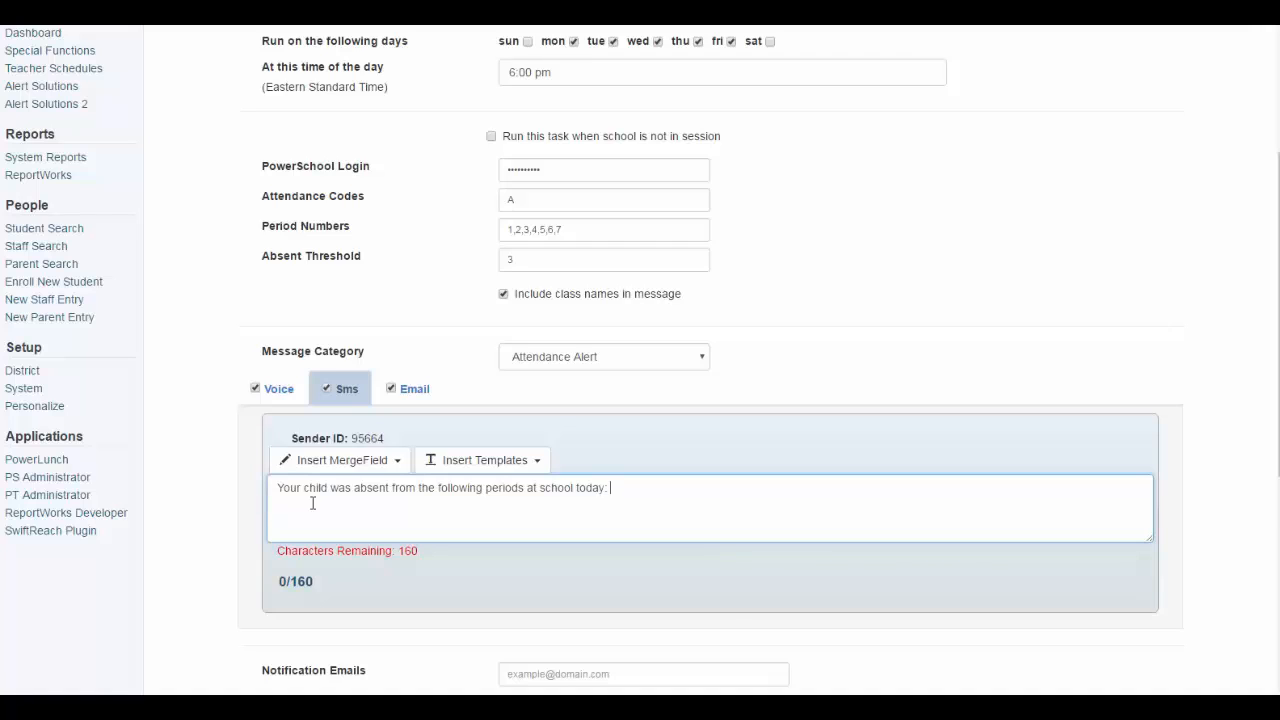
left_click(350, 462)
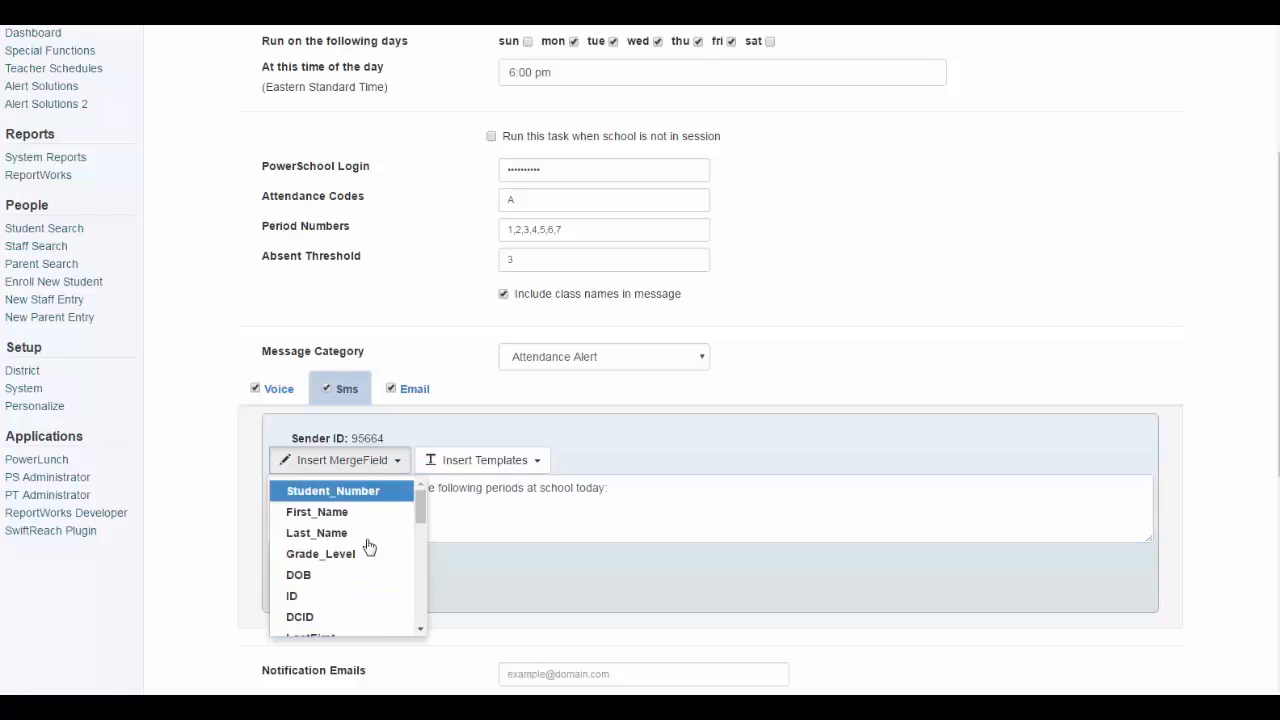
left_click_drag(414, 512, 420, 600)
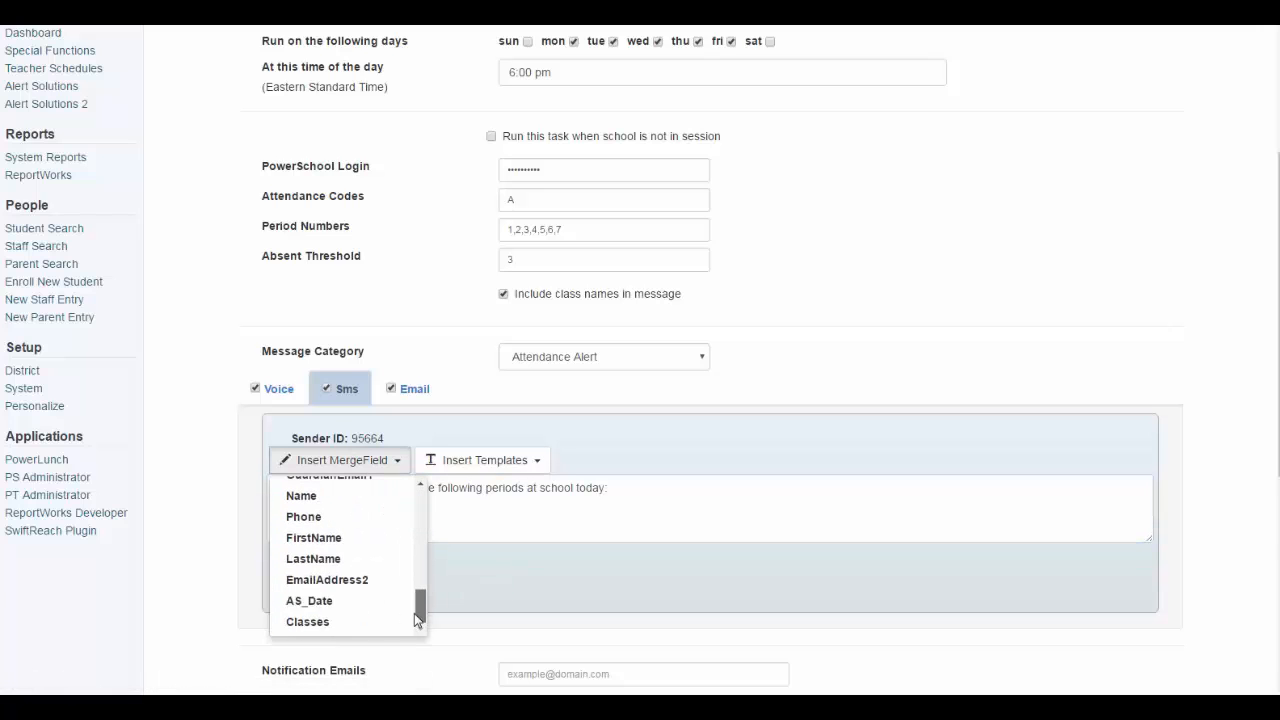
left_click(335, 618)
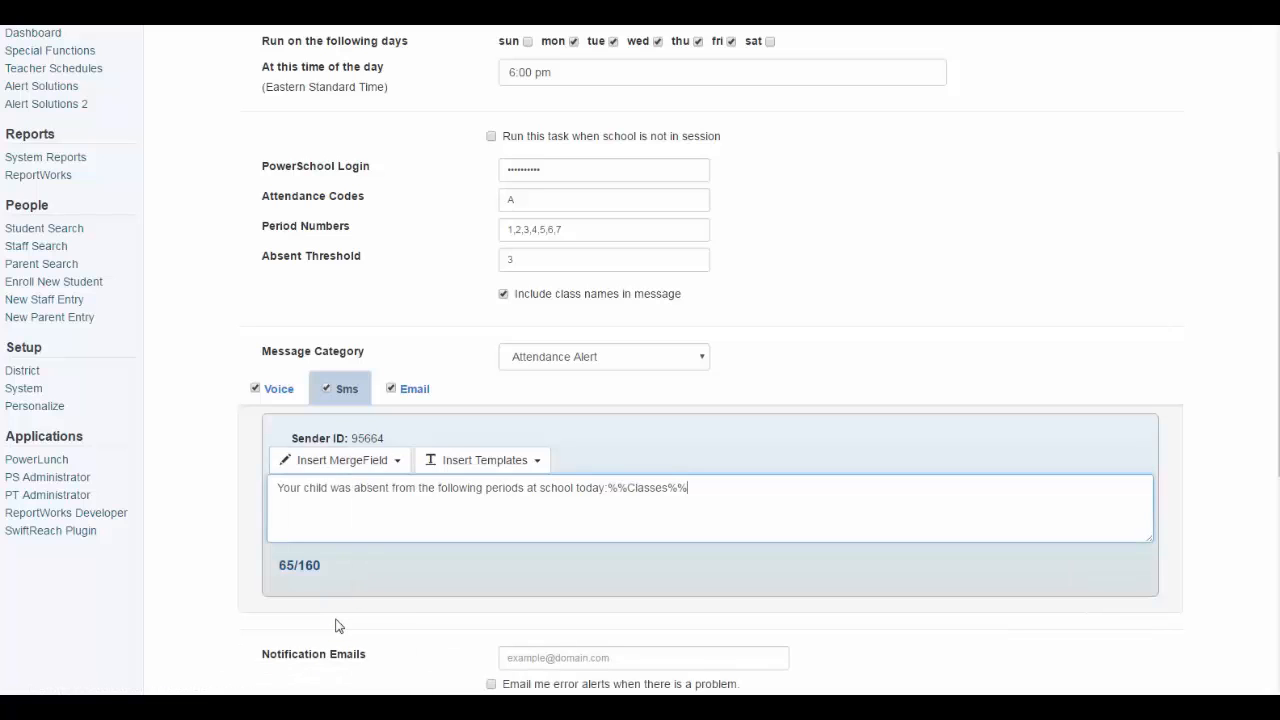
Set the email subject to 'Attendance Alert - Apple Grove District'
left_click(413, 391)
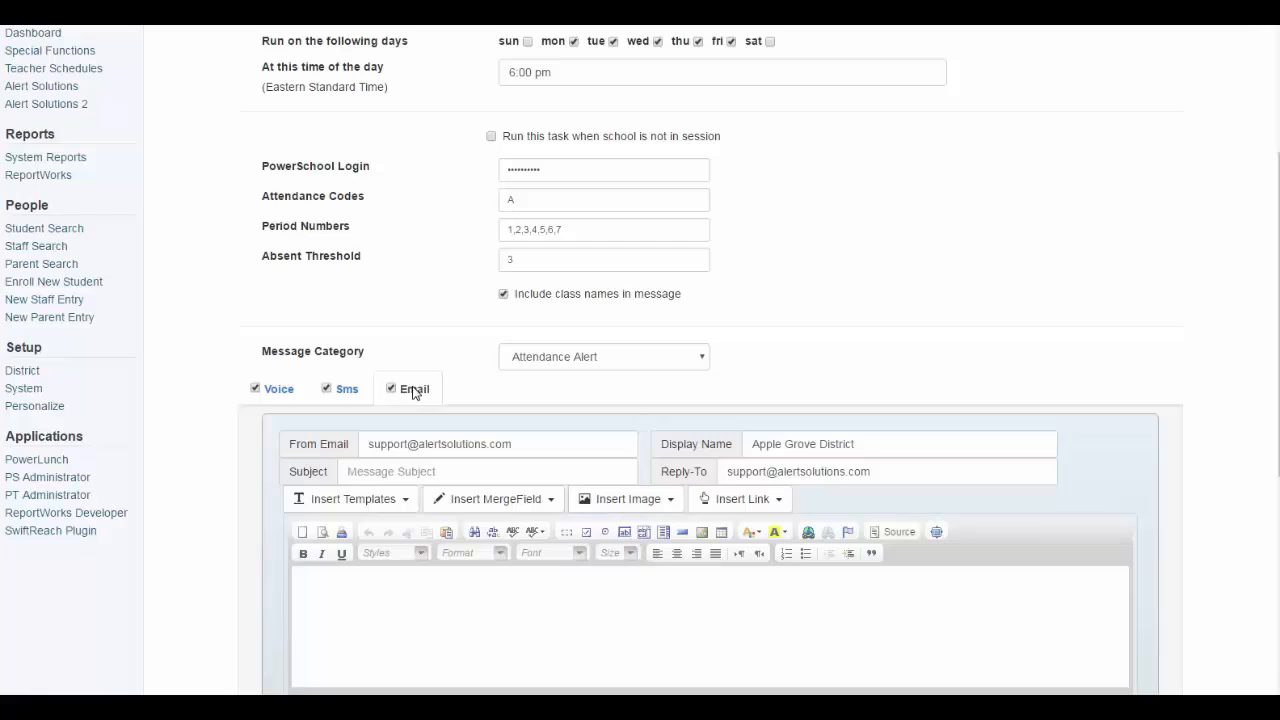
double_click(411, 390)
left_click(416, 440)
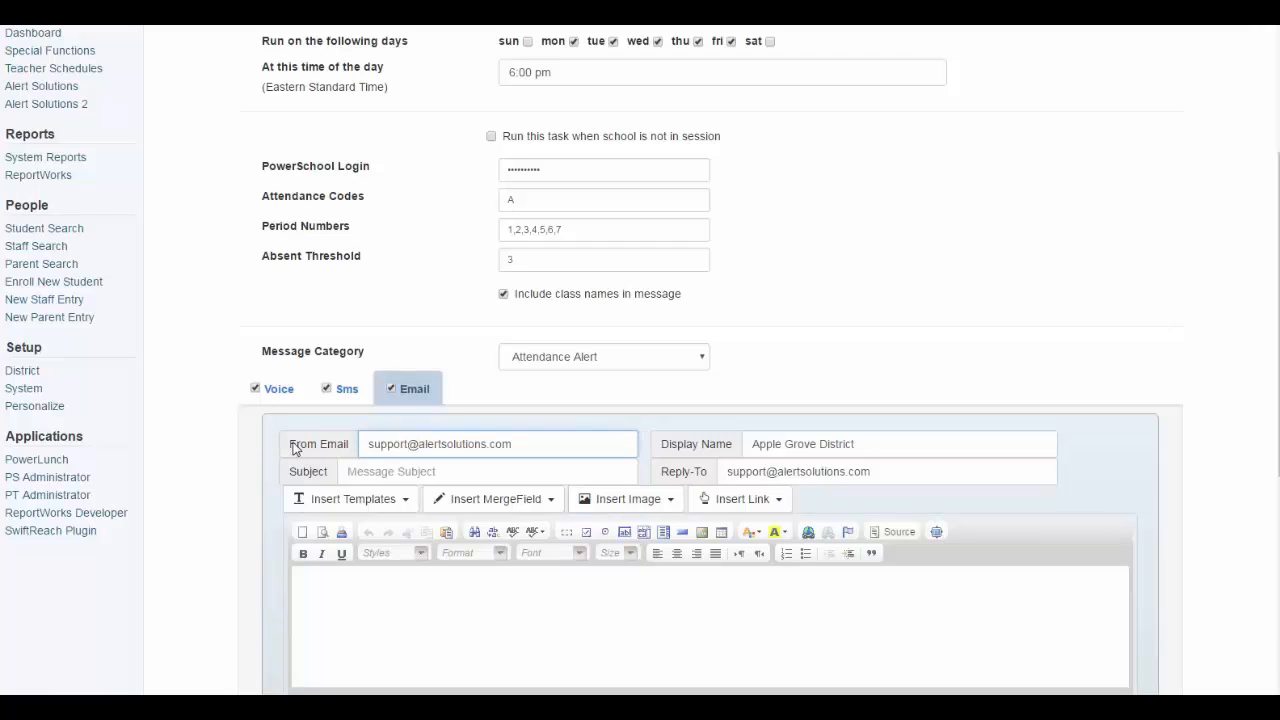
left_click_drag(291, 444, 355, 452)
left_click_drag(661, 447, 742, 452)
left_click_drag(660, 466, 711, 480)
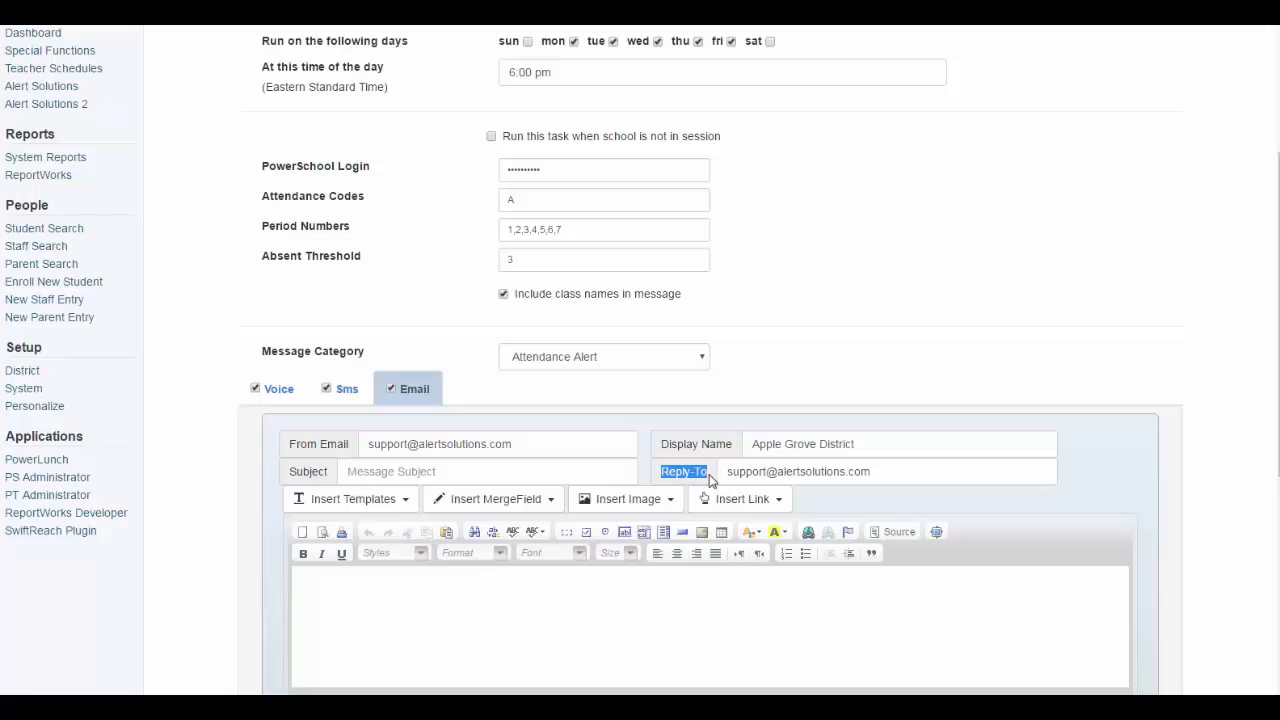
left_click(466, 473)
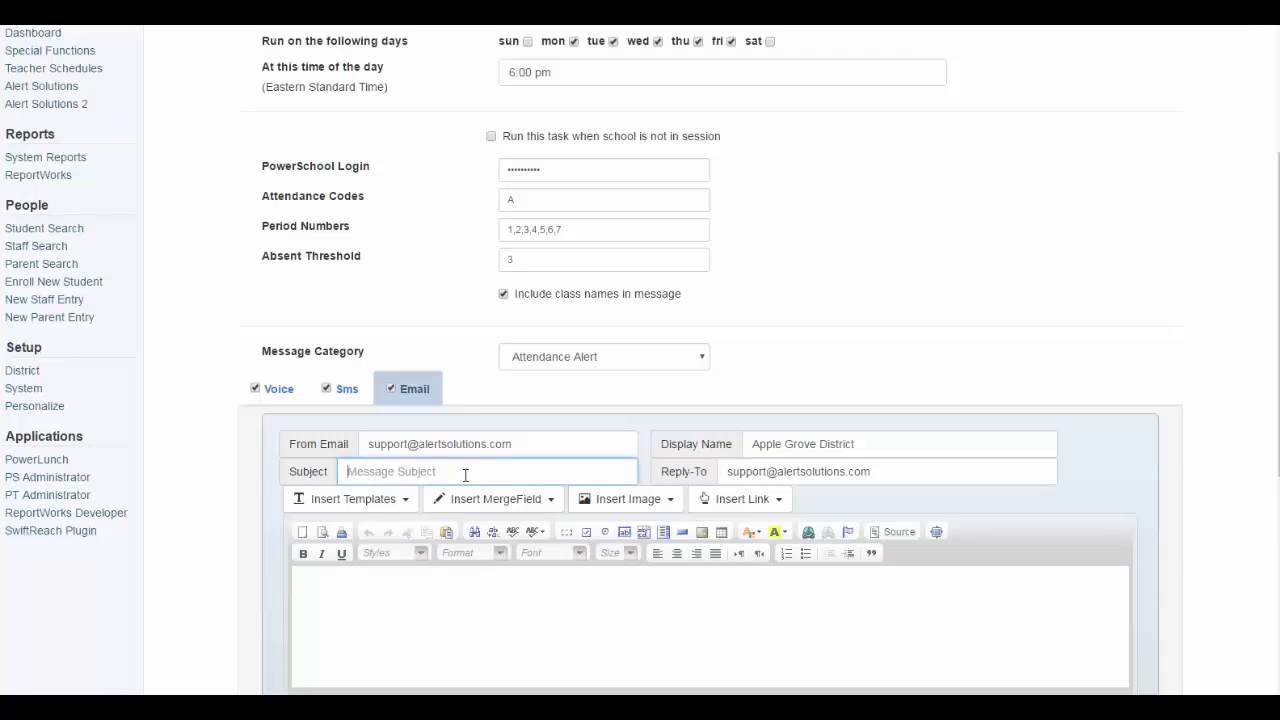
type("aT")
key("BackSpace")
key("BackSpace")
type("Attendance Alert")
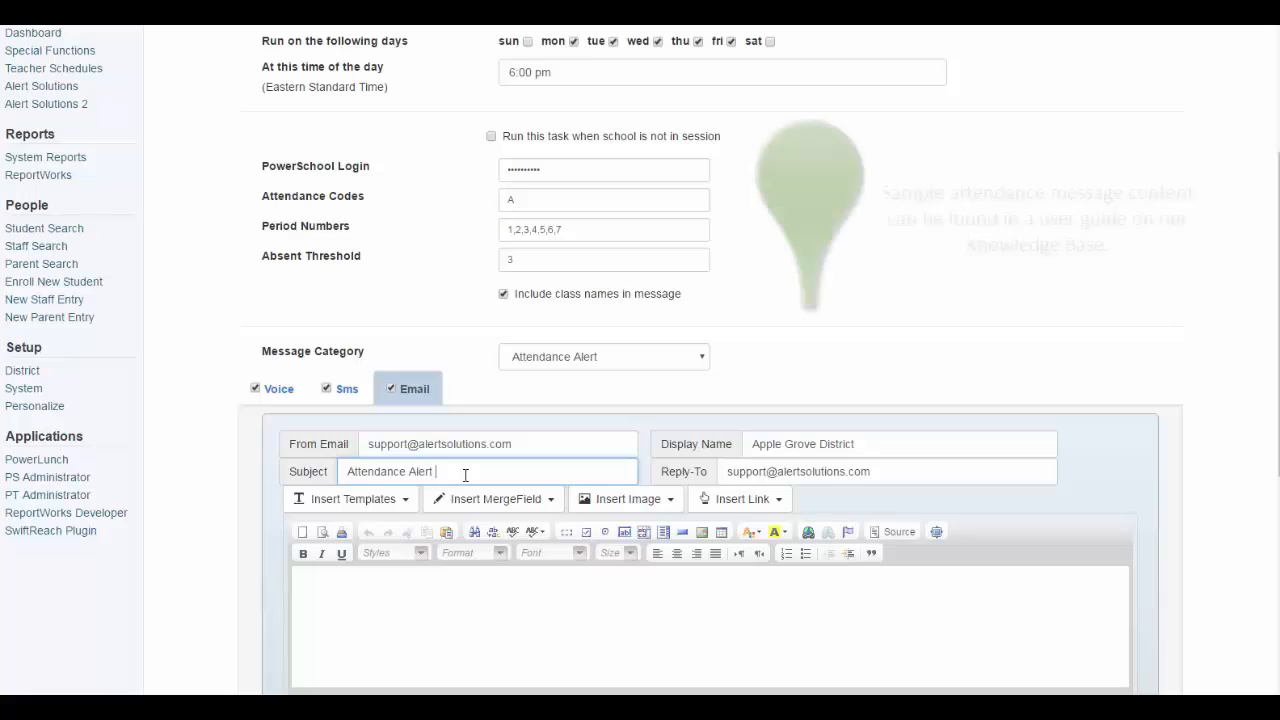
type(" - Apple Grove District")
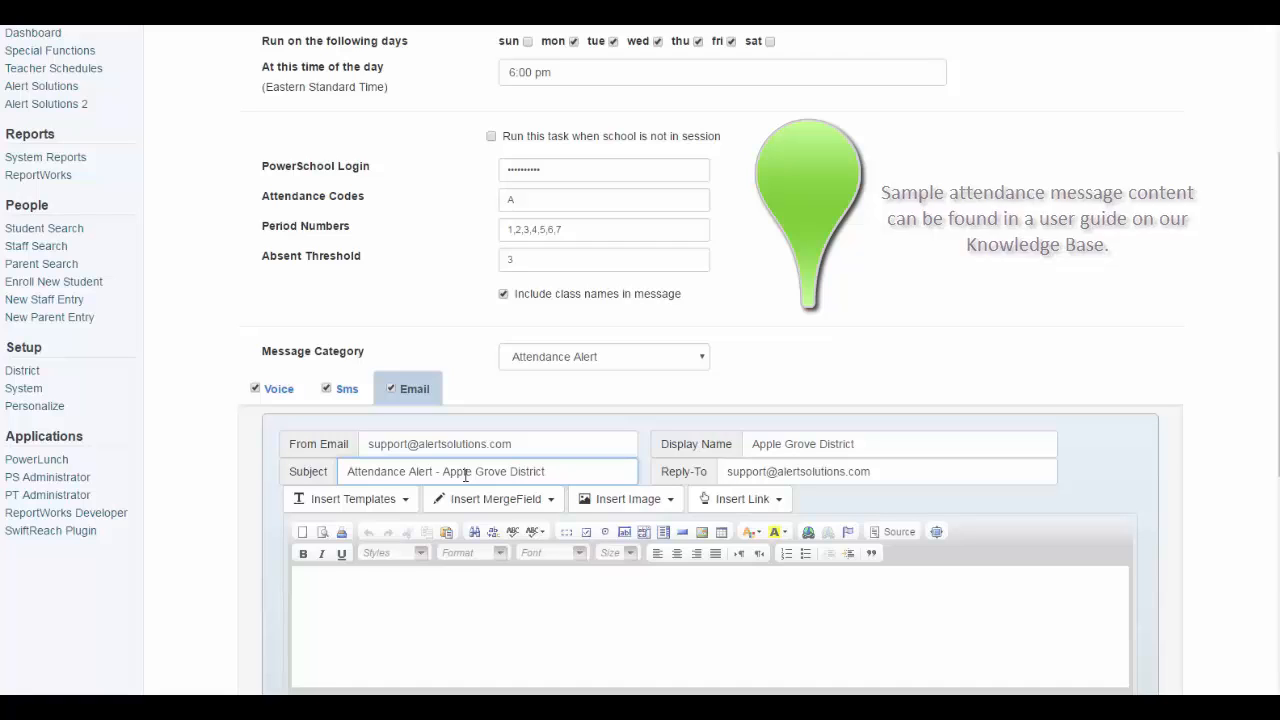
Paste the absence sentence into the email body and insert the Classes merge field
left_click(458, 608)
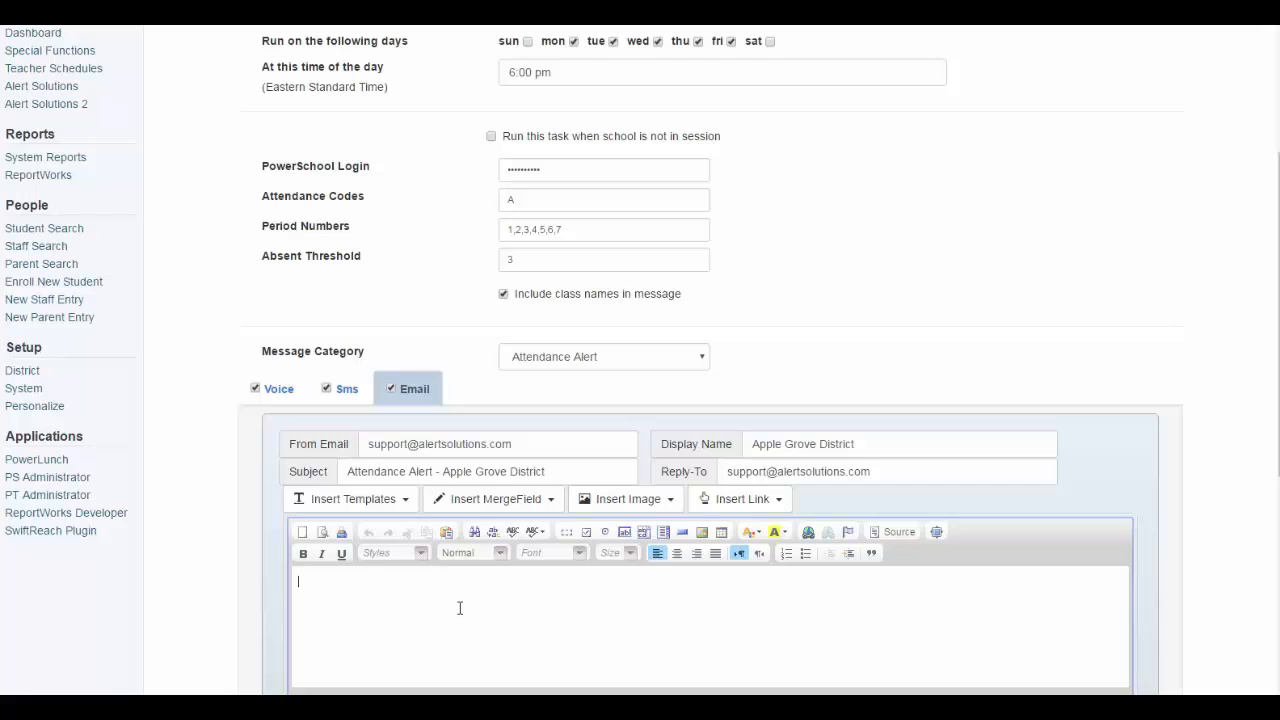
type("Your child was absent from the following periods at school today:")
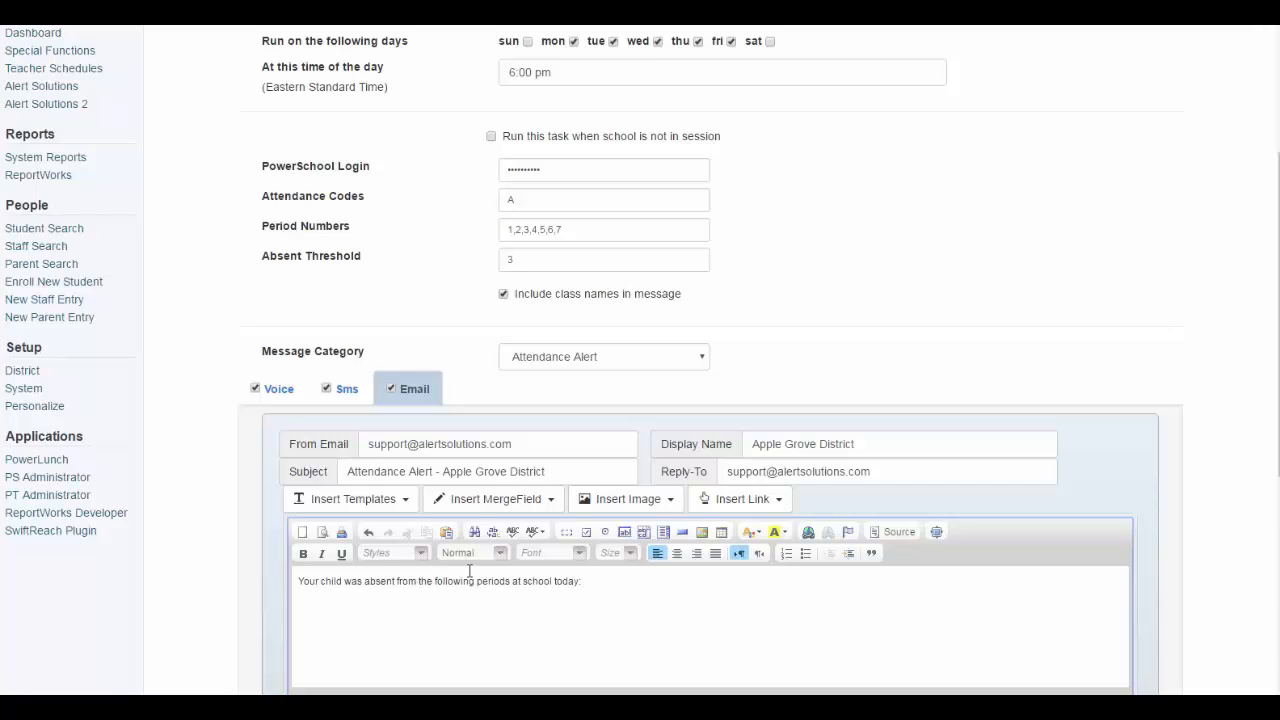
scroll(469, 570, "down", 1)
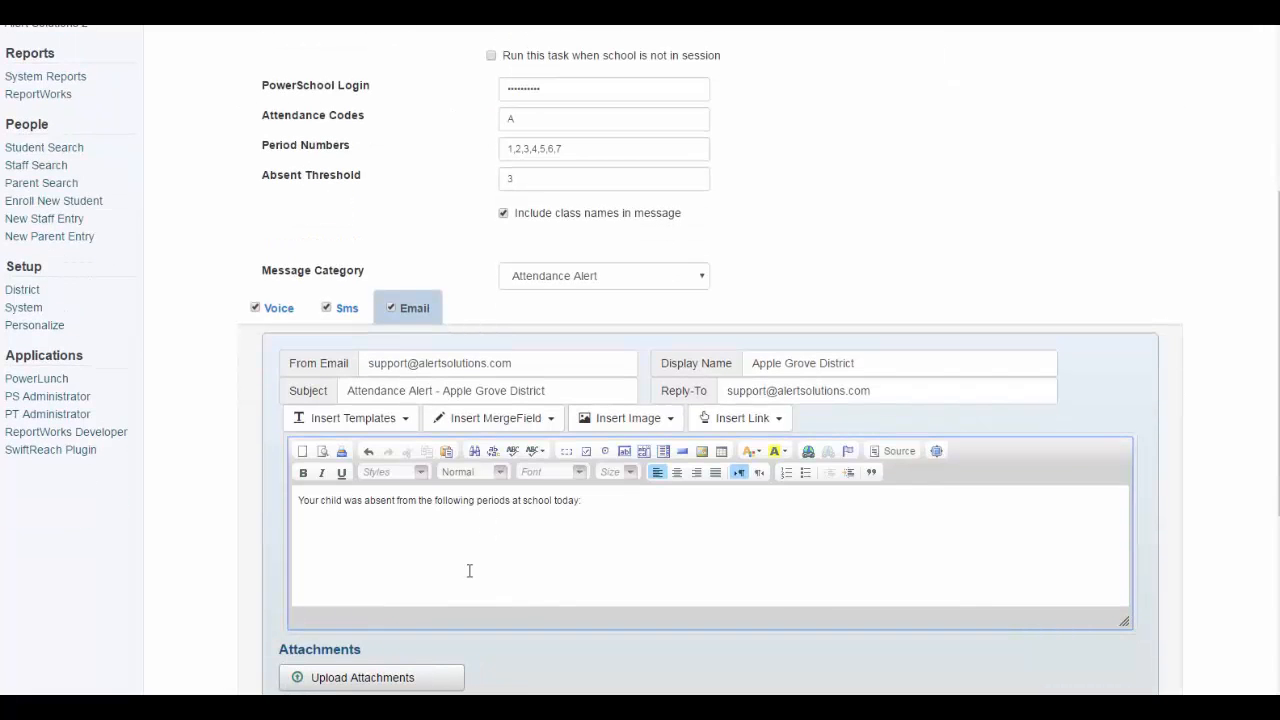
left_click(523, 418)
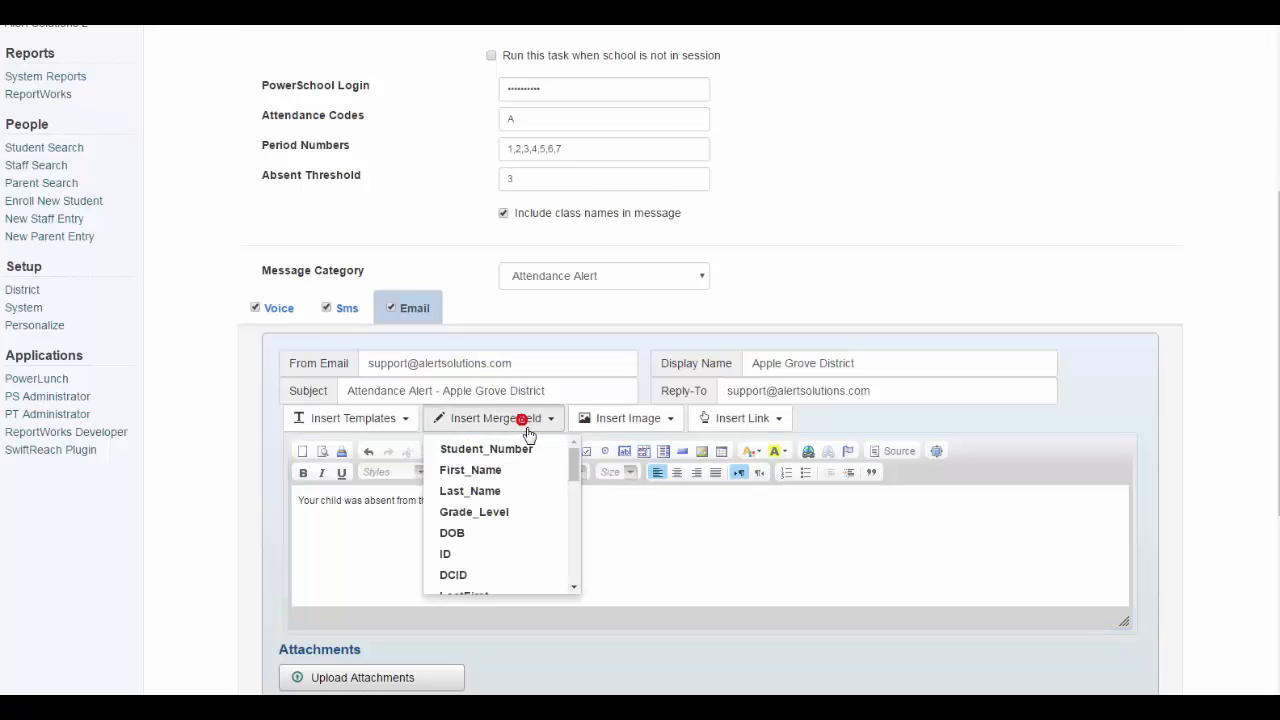
left_click_drag(573, 473, 575, 588)
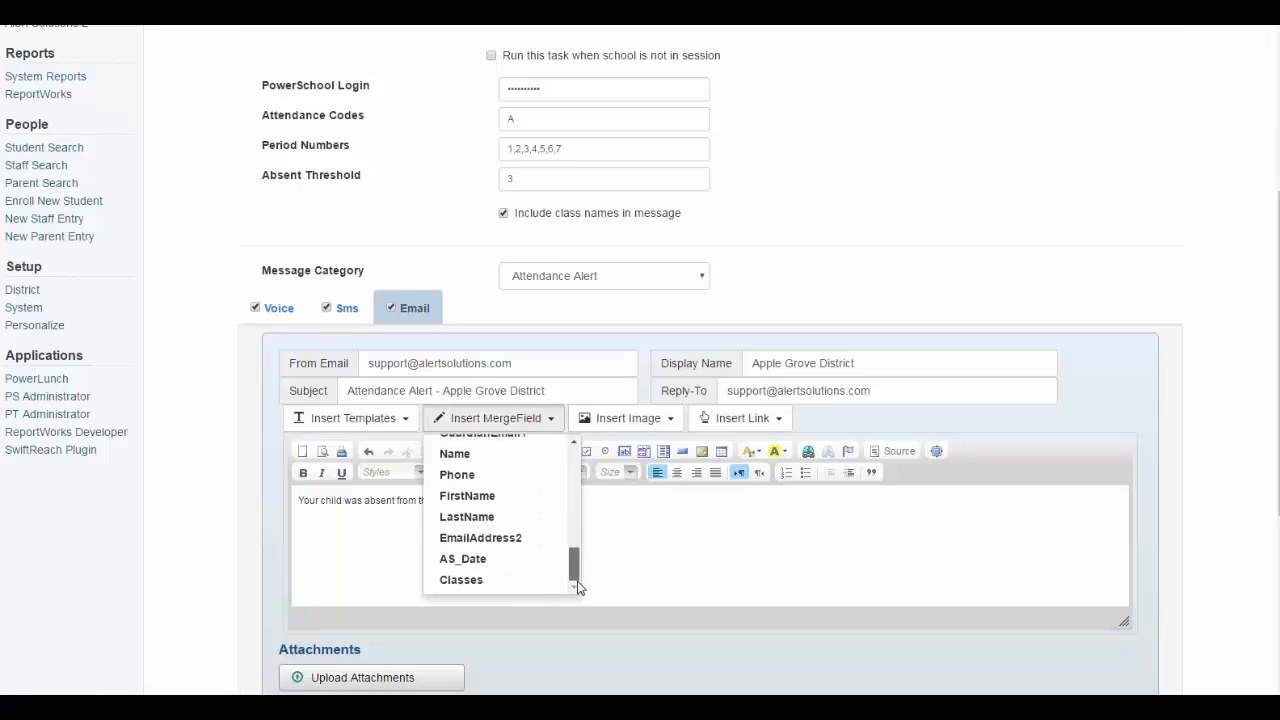
left_click(485, 580)
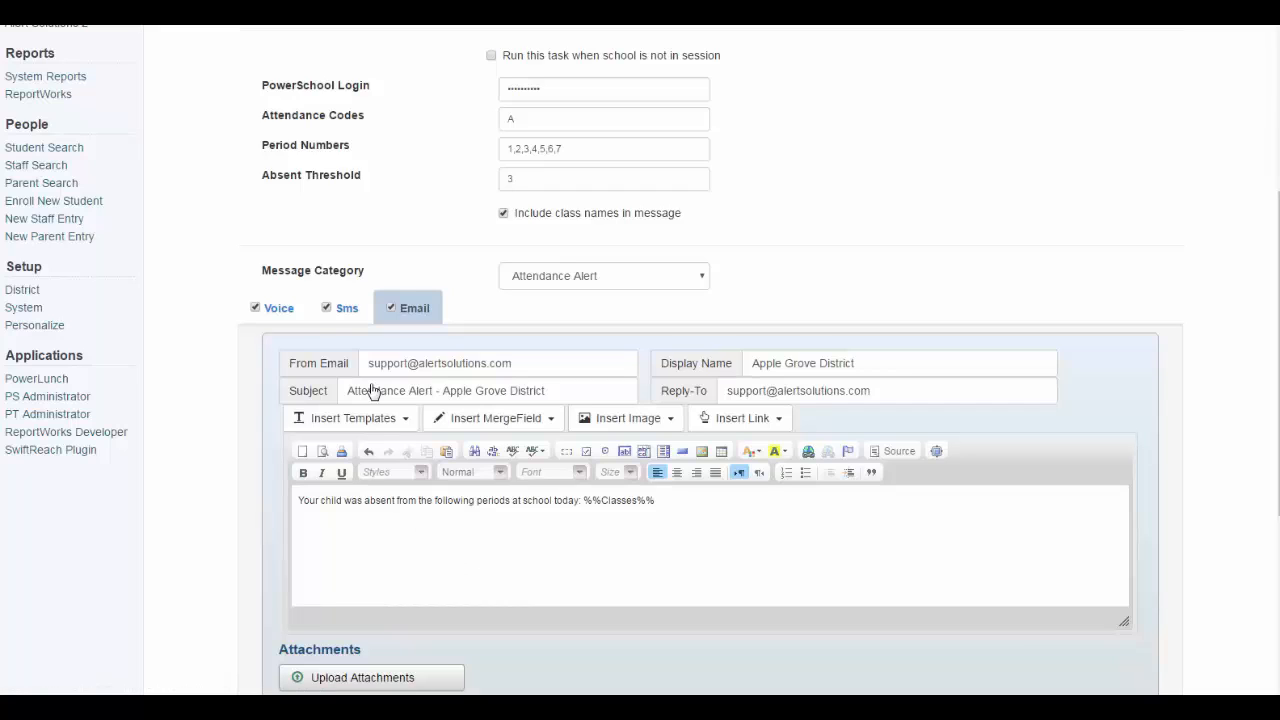
Paste the absence sentence into both the live voice and voicemail messages
left_click(280, 309)
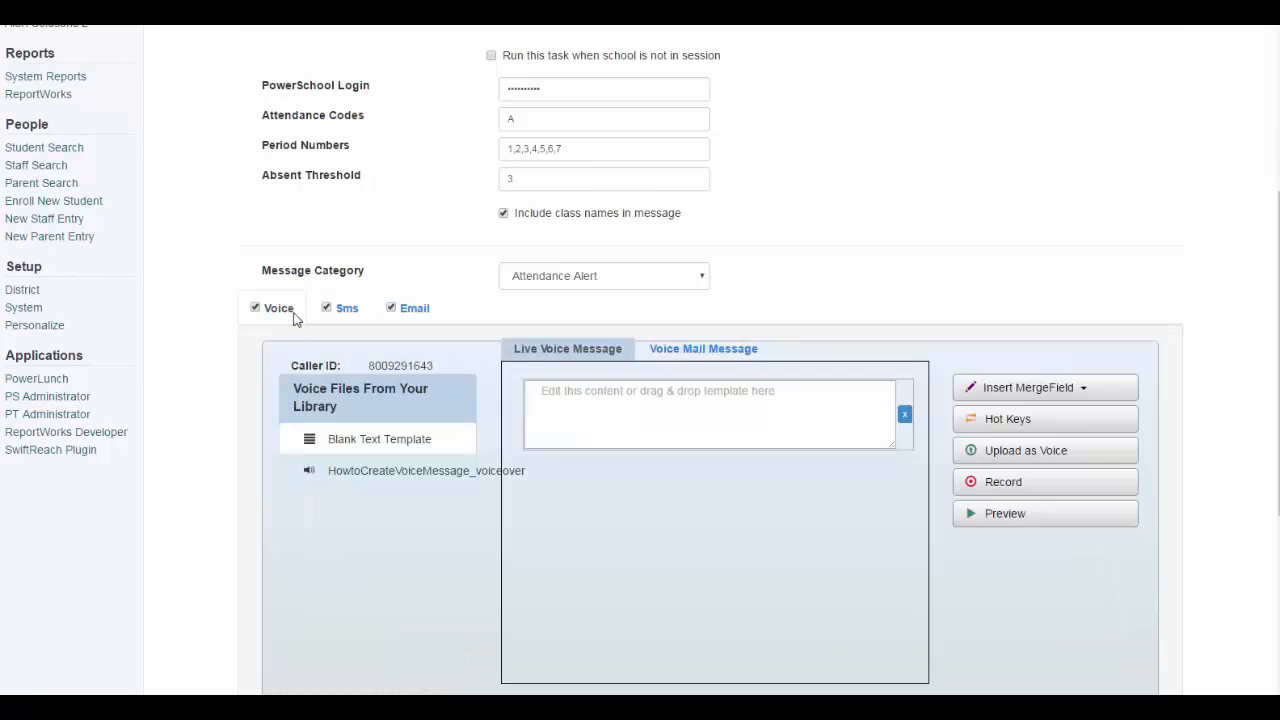
left_click_drag(292, 316, 267, 314)
left_click_drag(366, 365, 439, 369)
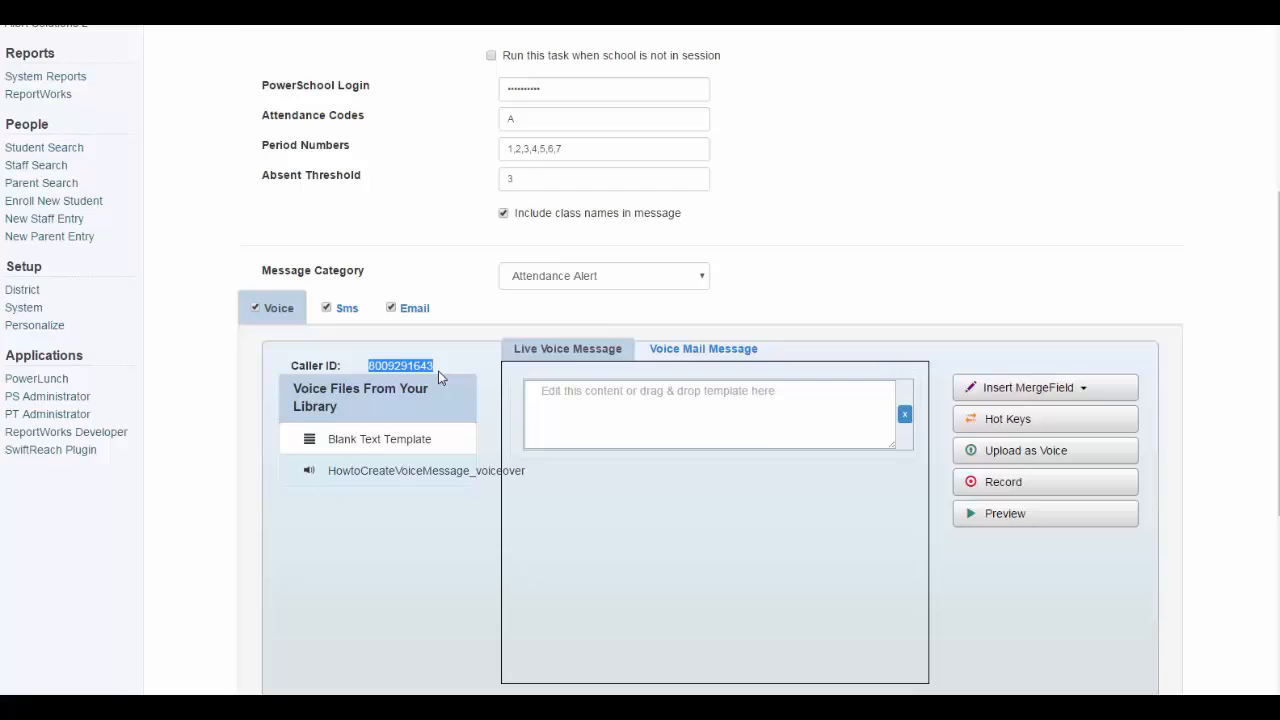
left_click(565, 344)
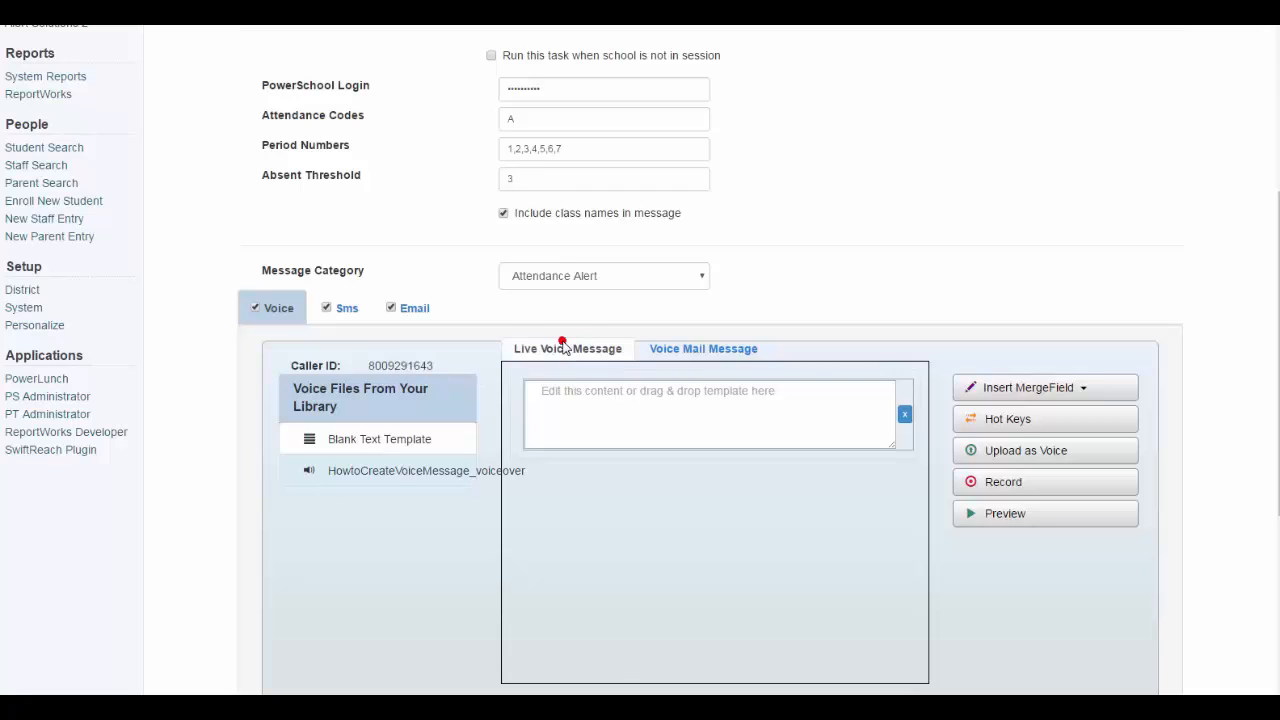
left_click(574, 411)
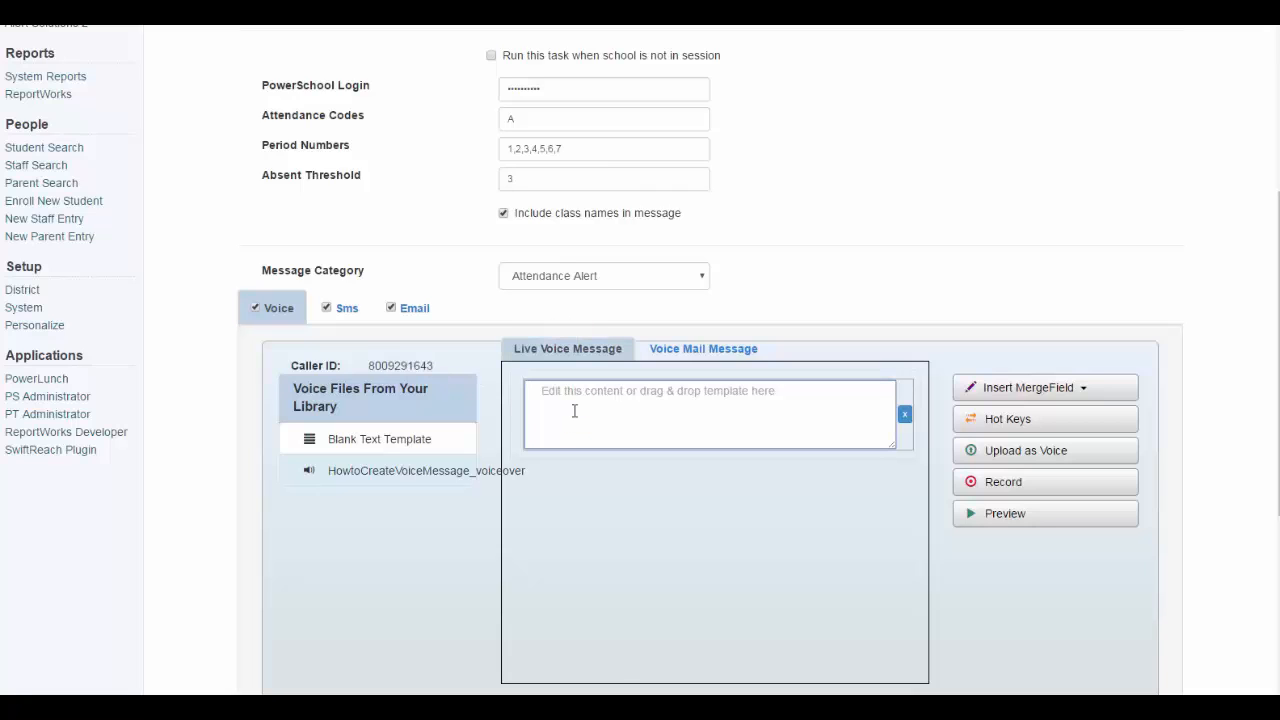
type("Your child was absent from the following periods at school today:")
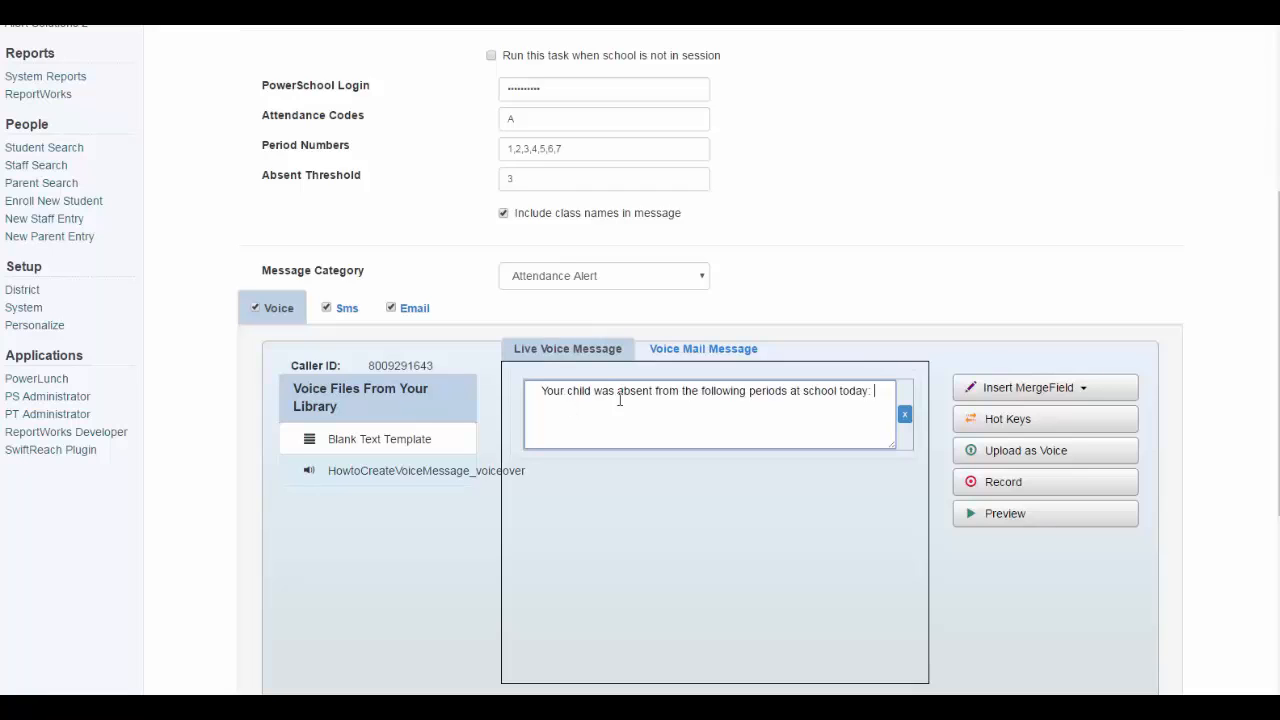
left_click(710, 348)
left_click(640, 397)
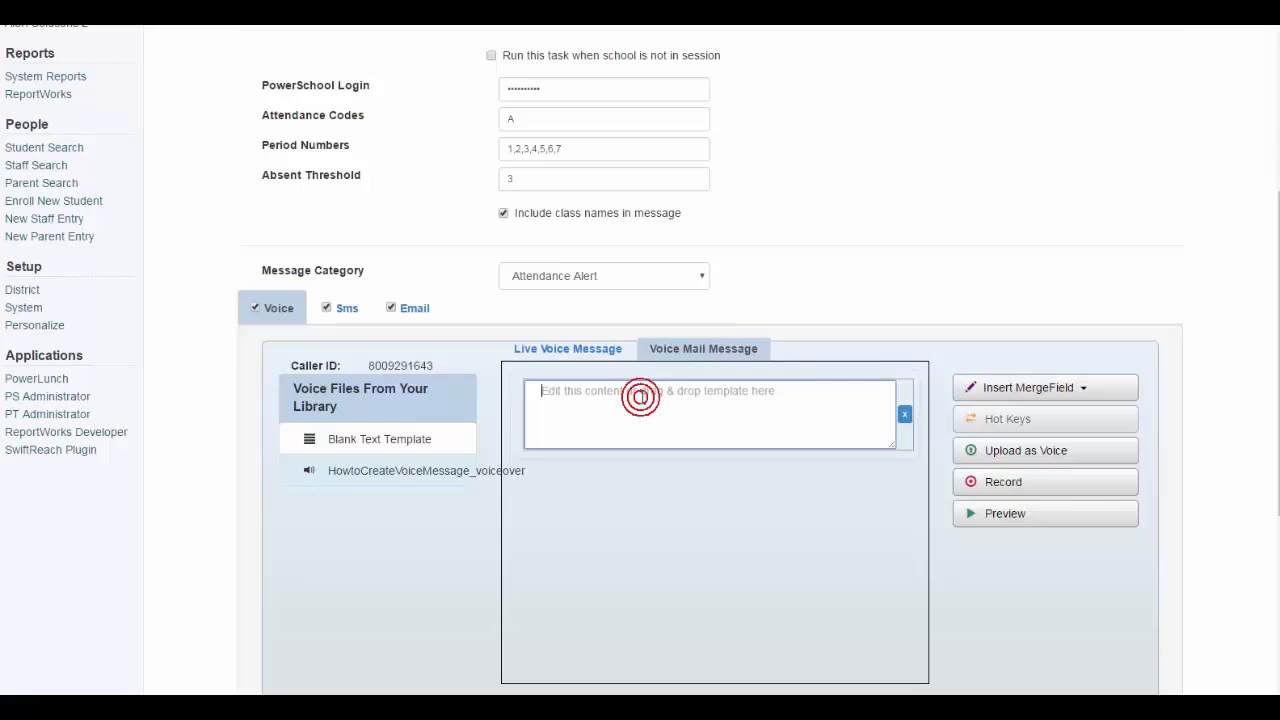
type("Your child was absent from the following periods at school today:")
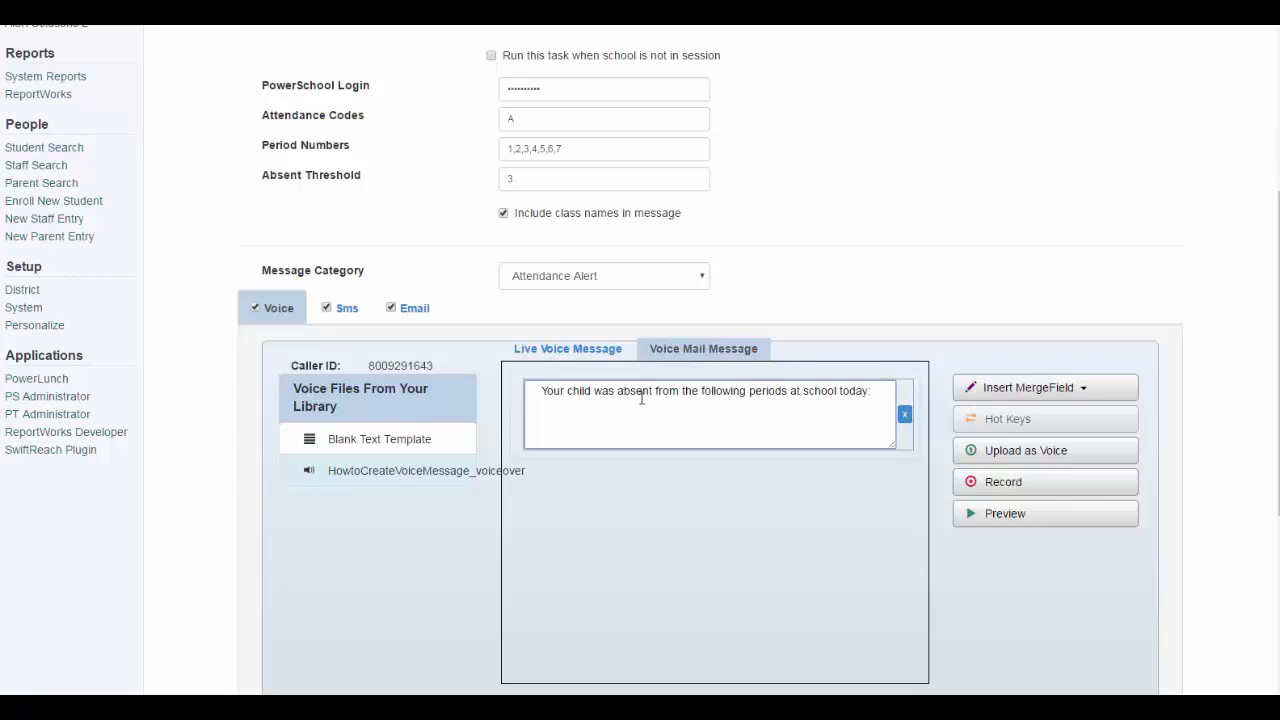
Replace the live voice message text with the HowtoCreateVoiceMessage_voiceover recording
left_click(605, 350)
left_click_drag(547, 398, 880, 393)
left_click(880, 393)
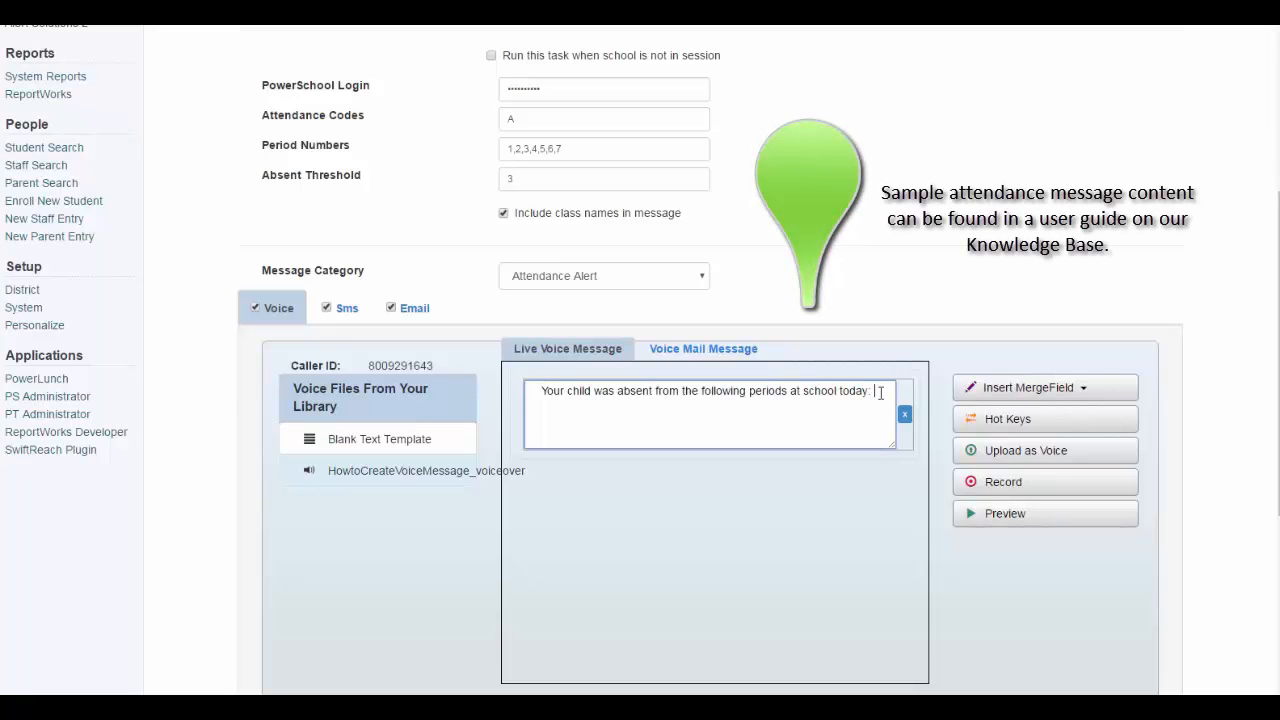
left_click(424, 470)
left_click_drag(426, 470, 697, 389)
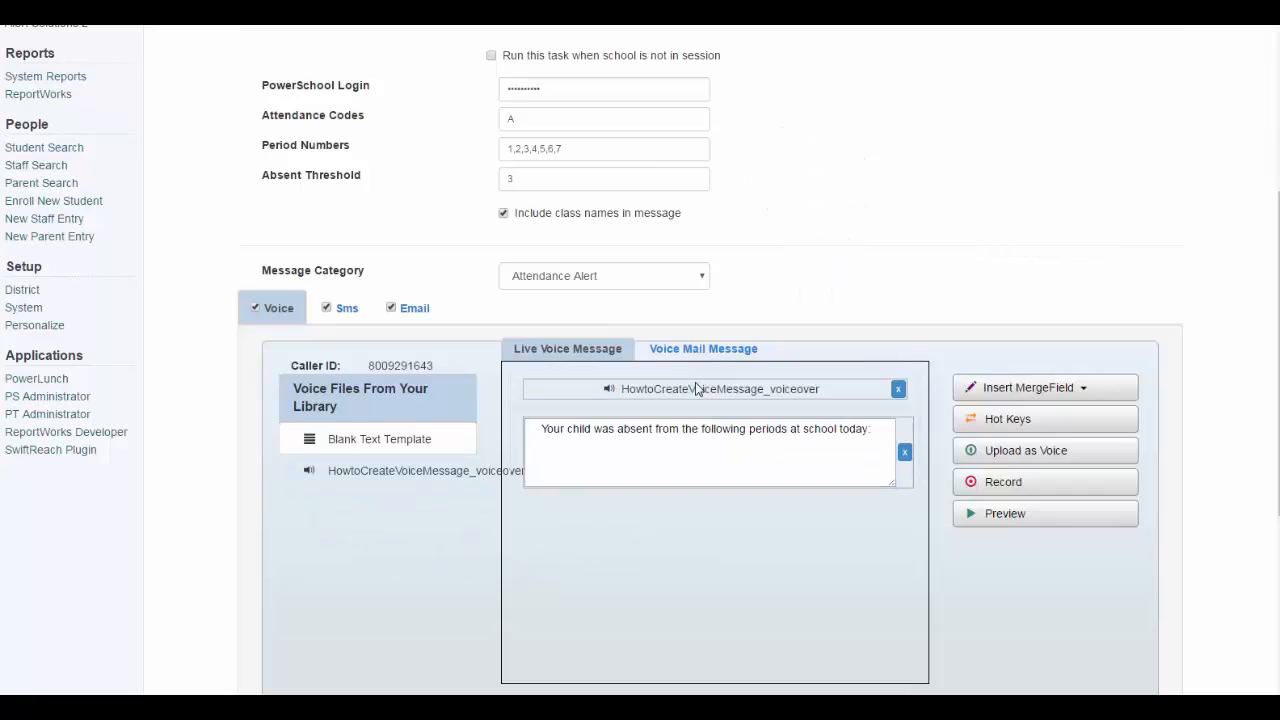
left_click(904, 452)
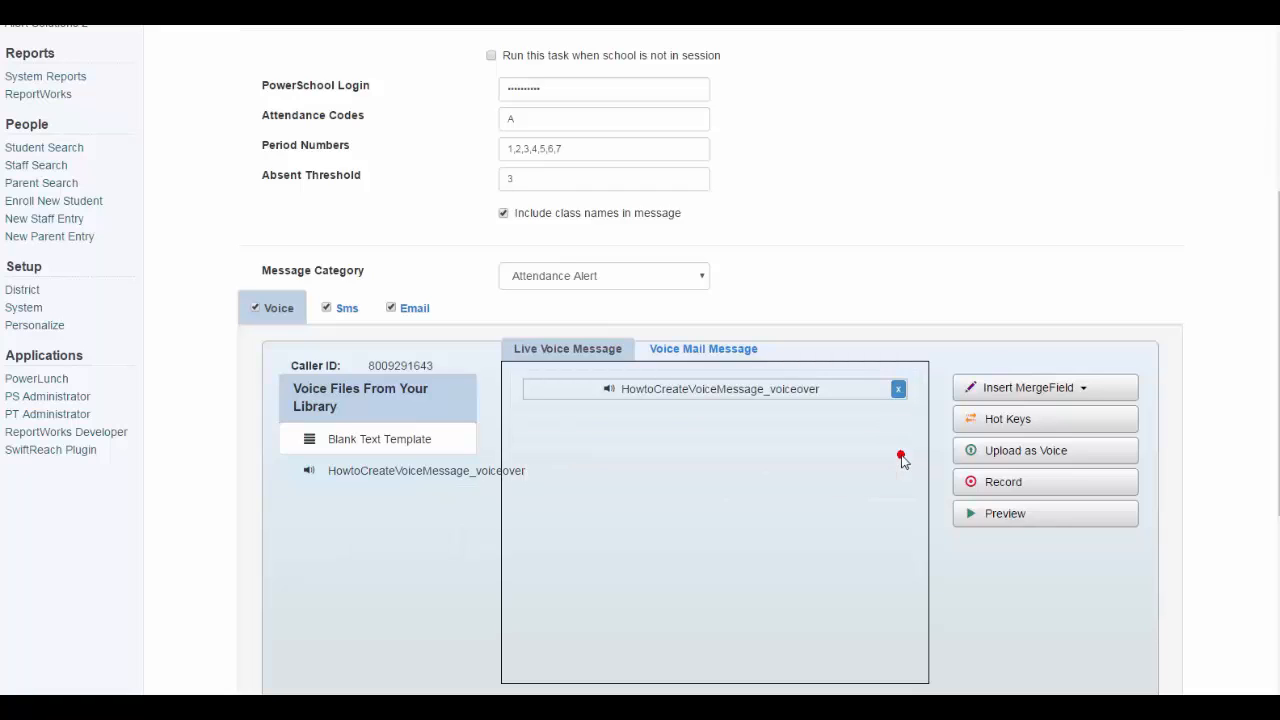
Review the record-by-phone window's dial-in instructions and close it without recording
left_click(1030, 484)
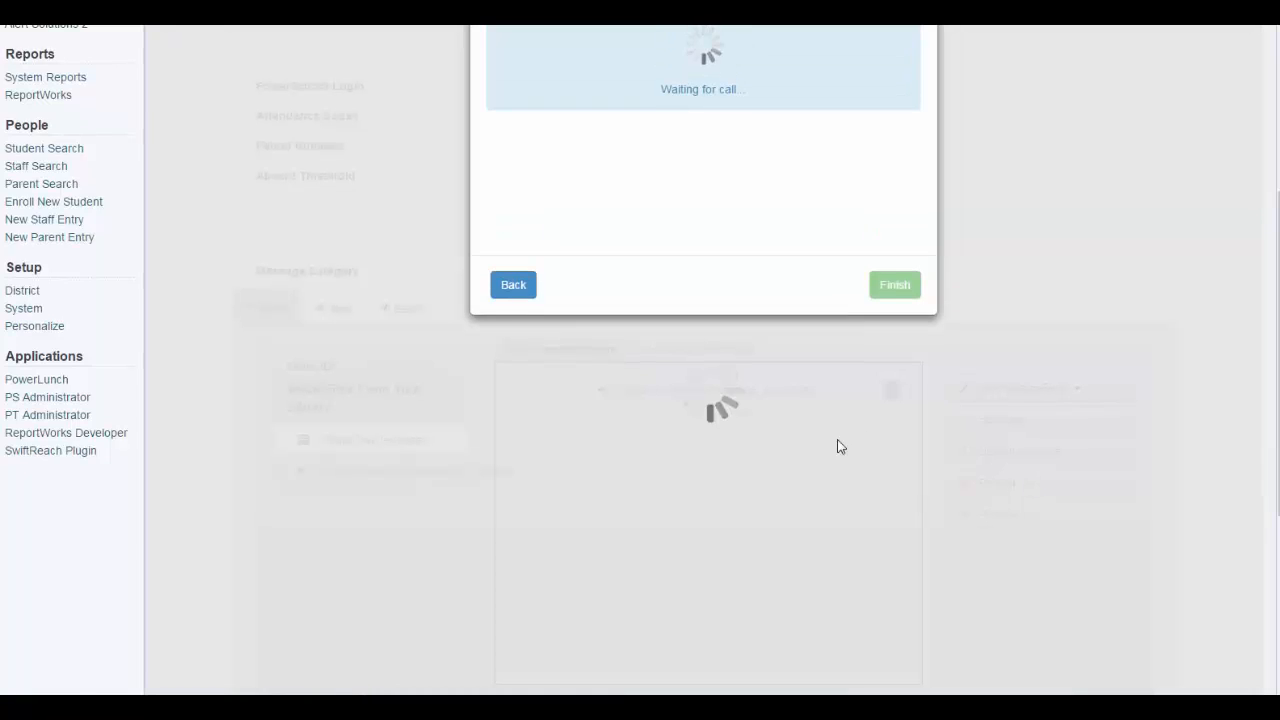
scroll(840, 447, "up", 3)
left_click_drag(657, 226, 760, 234)
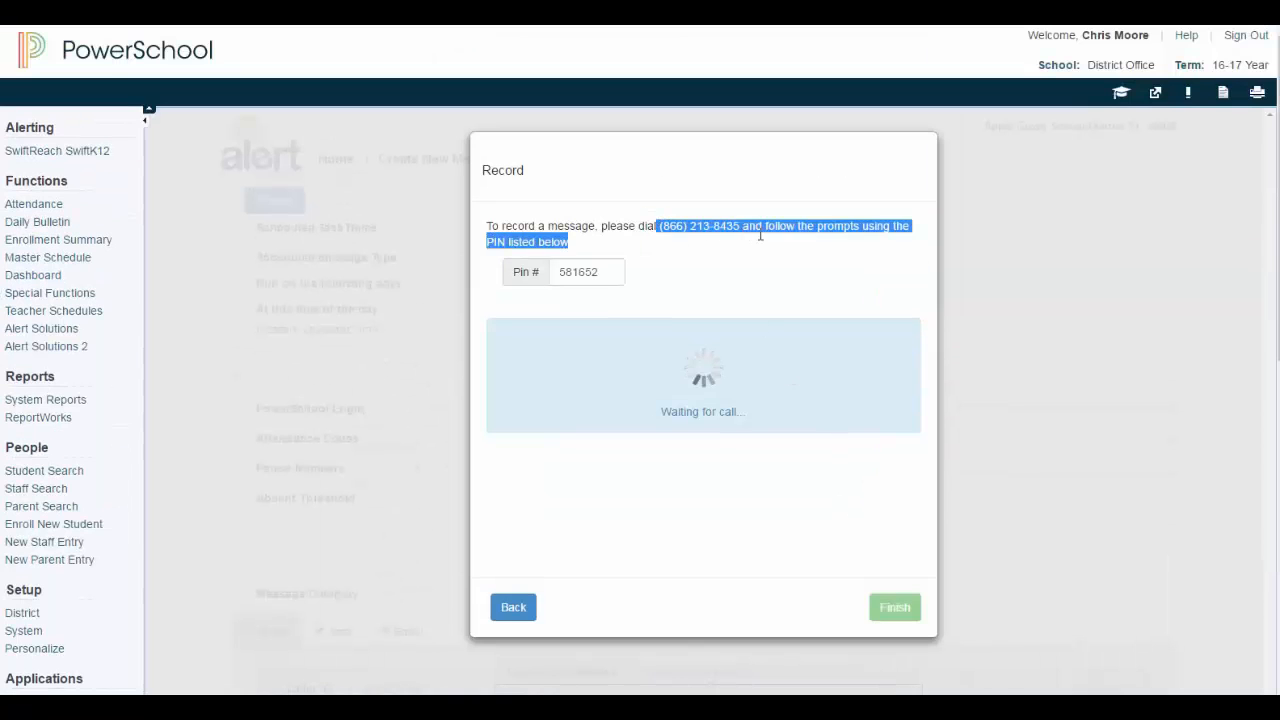
double_click(608, 272)
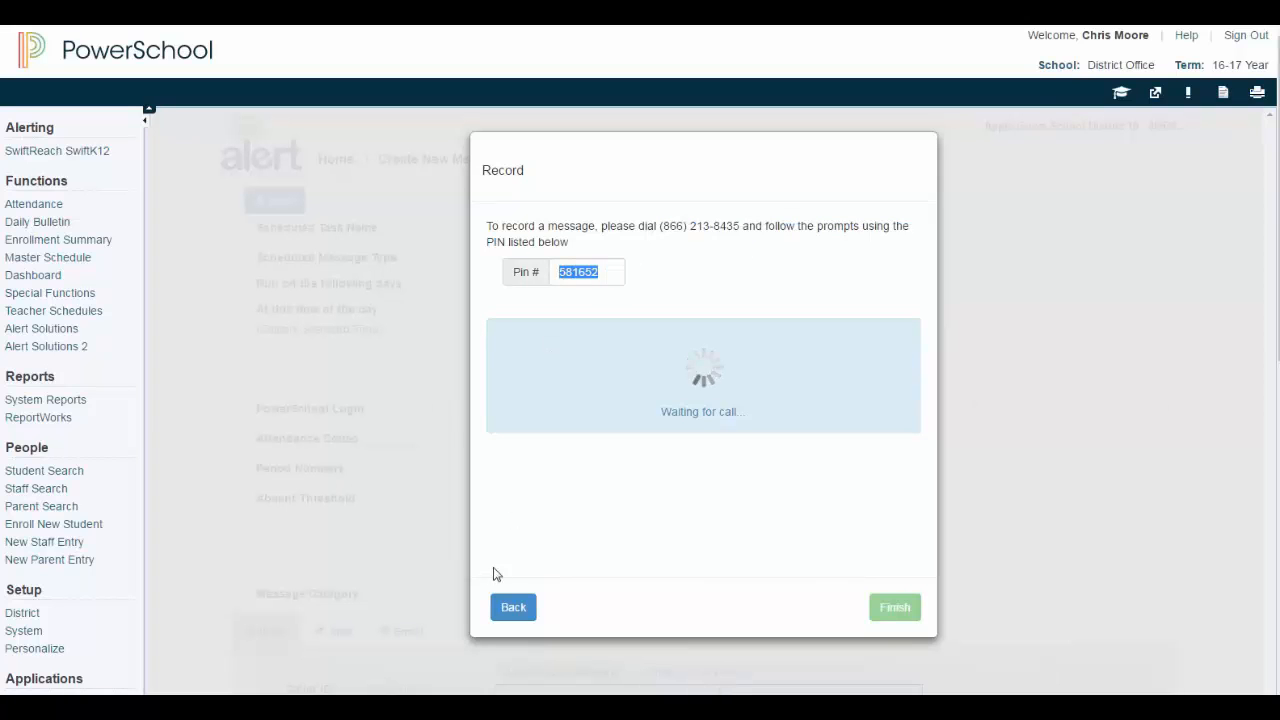
left_click(525, 609)
Enter a notification e-mail address and enable both error alerts and per-run summary e-mails
scroll(857, 562, "down", 3)
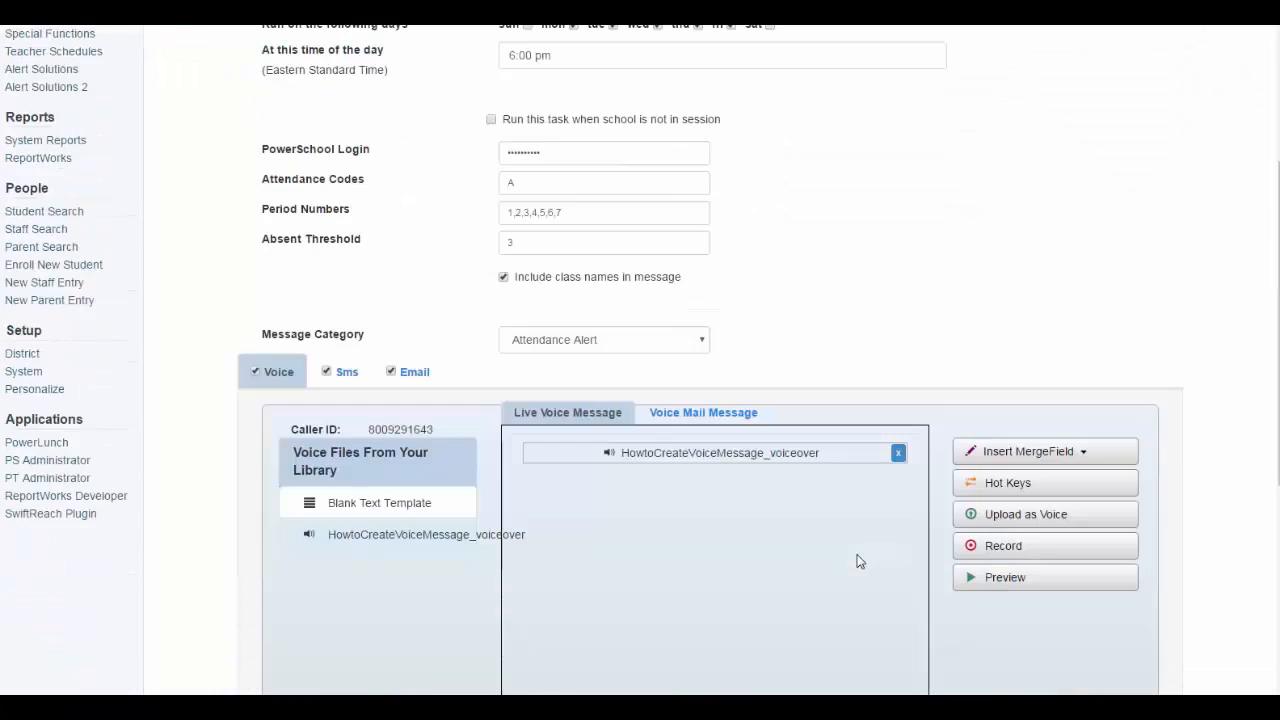
scroll(857, 562, "down", 4)
double_click(388, 450)
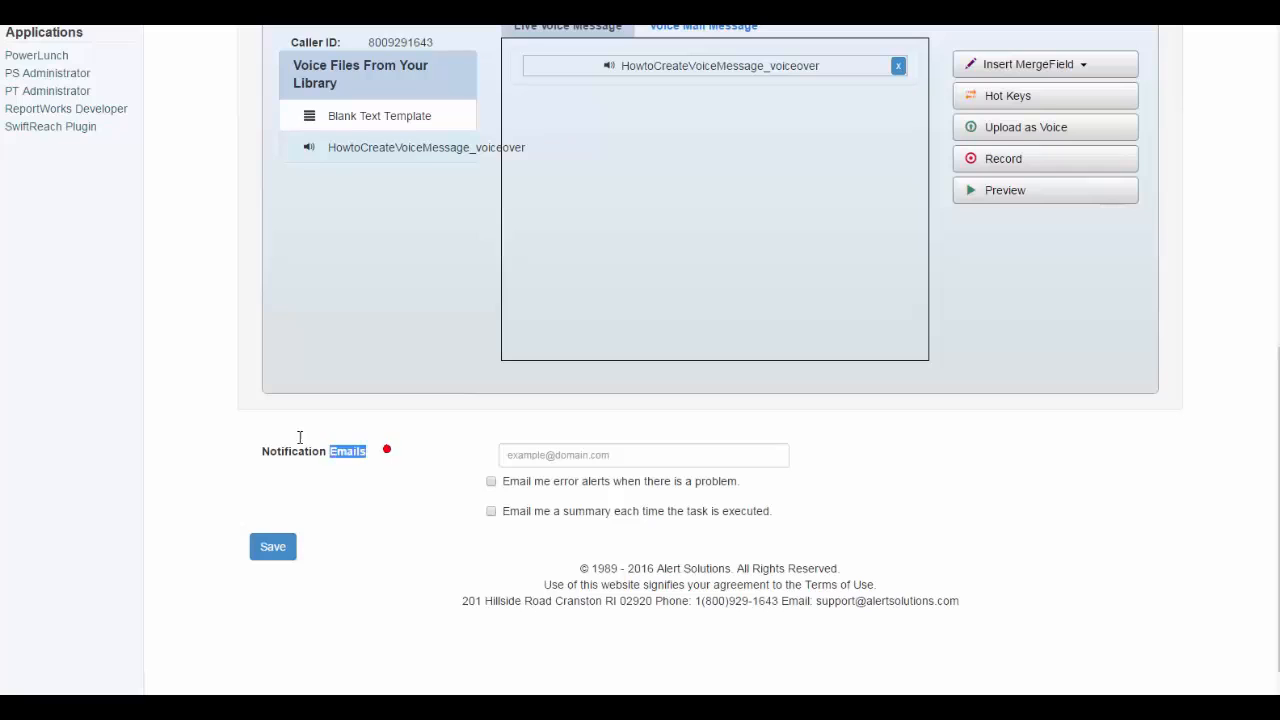
left_click_drag(299, 437, 254, 434)
left_click(538, 463)
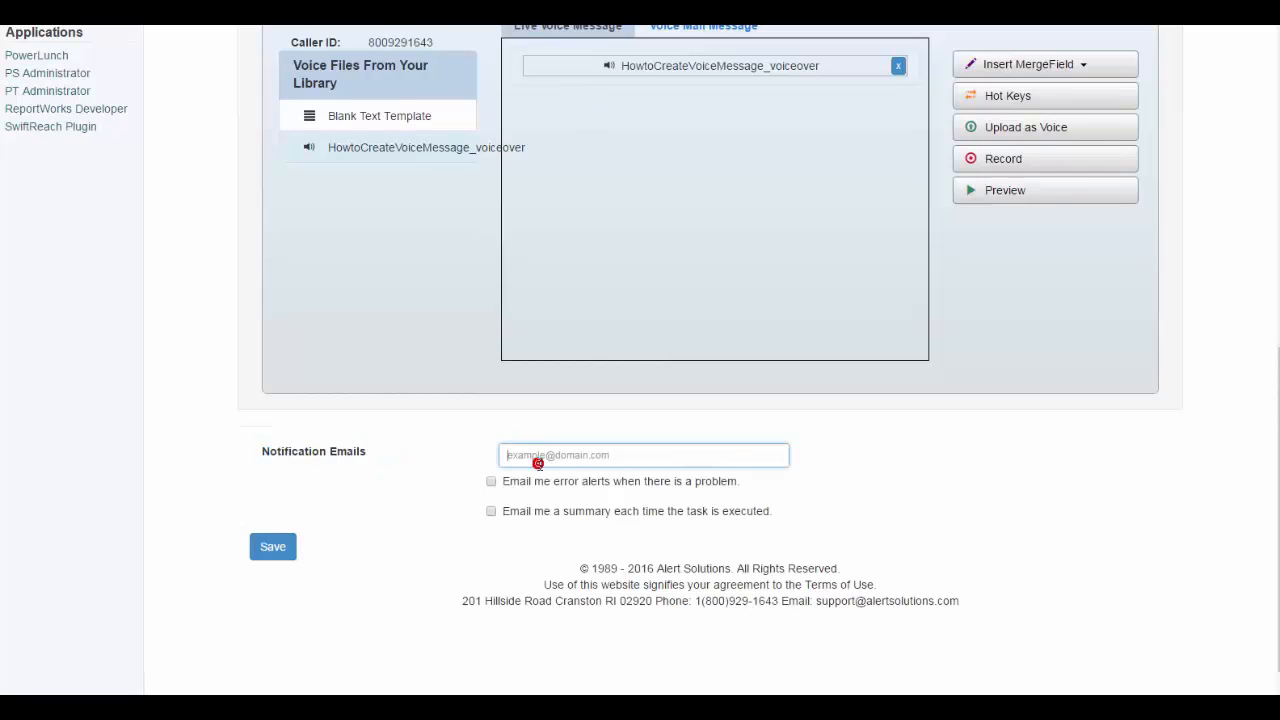
left_click(491, 482)
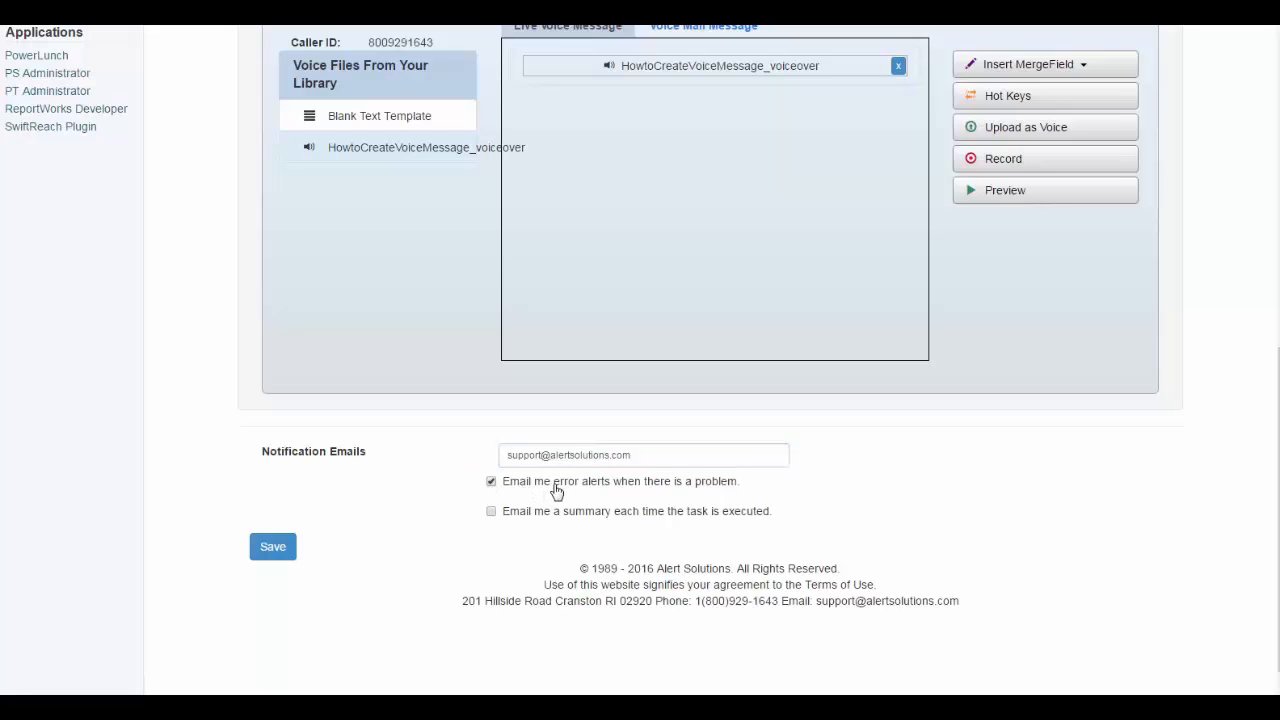
left_click(491, 513)
scroll(443, 540, "up", 1)
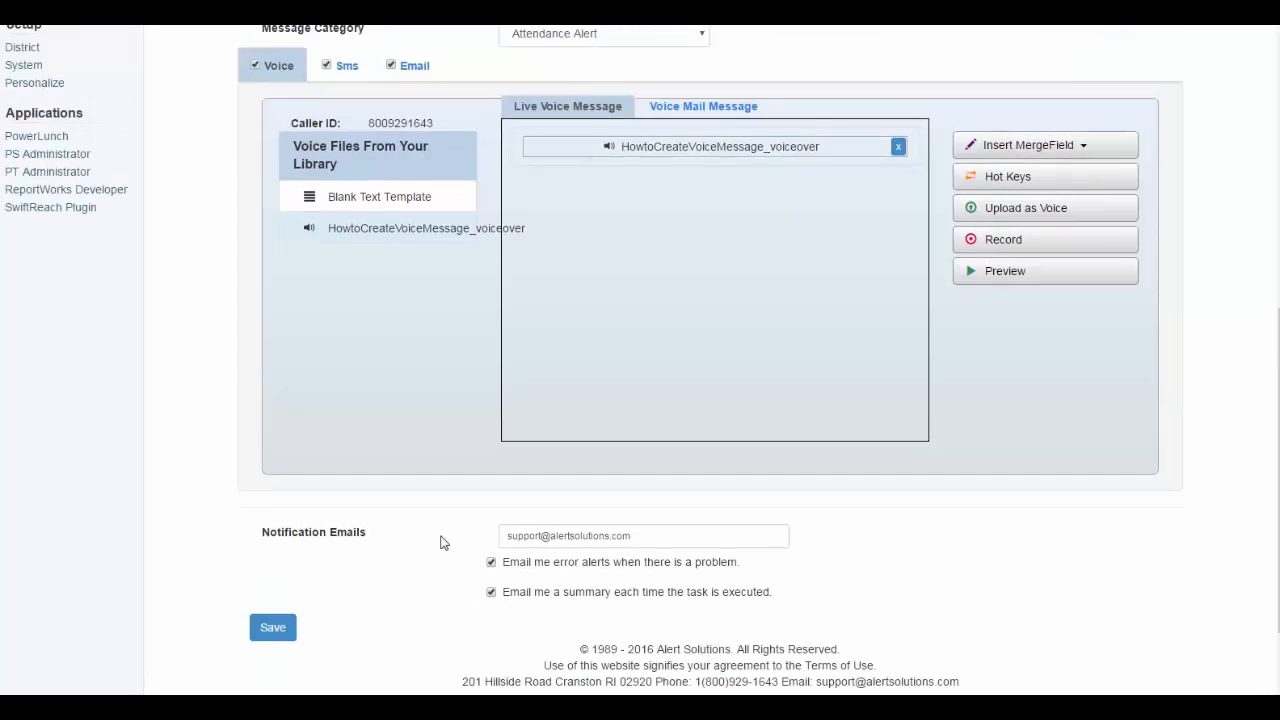
Save the Period Attendance Alert task and check the 'Saved successfully' banner
left_click(273, 627)
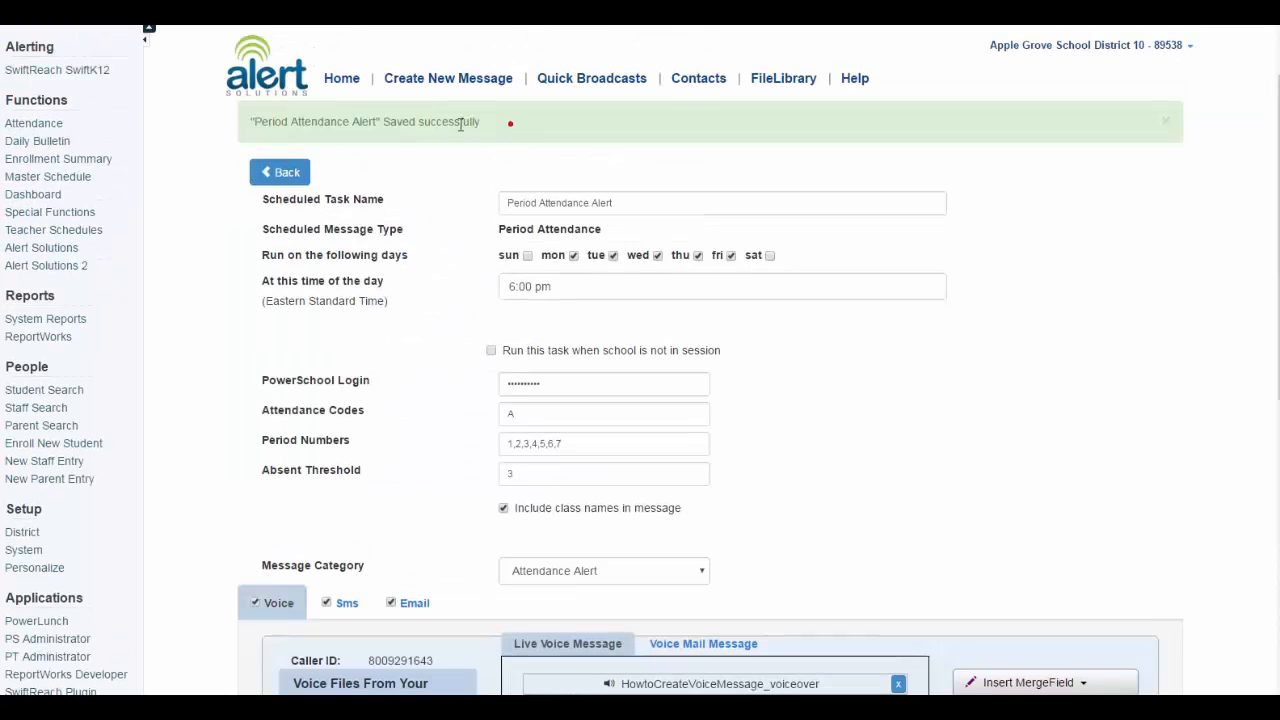
left_click_drag(482, 123, 287, 124)
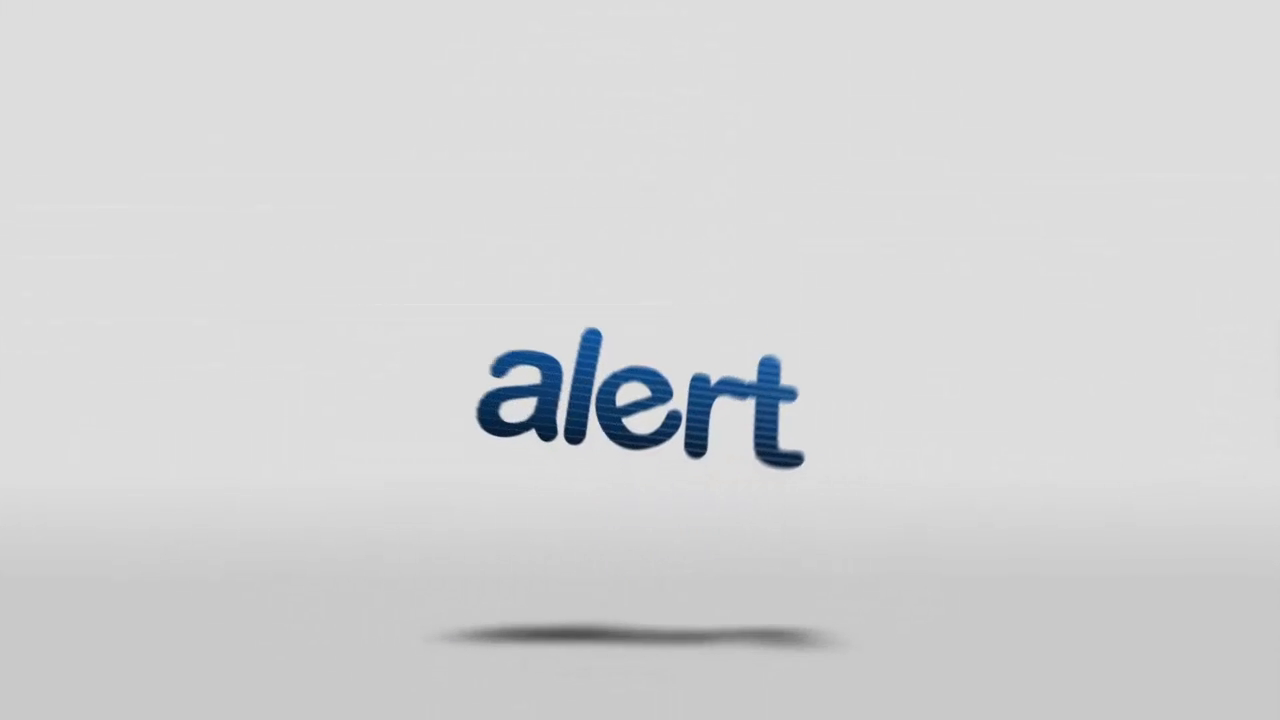